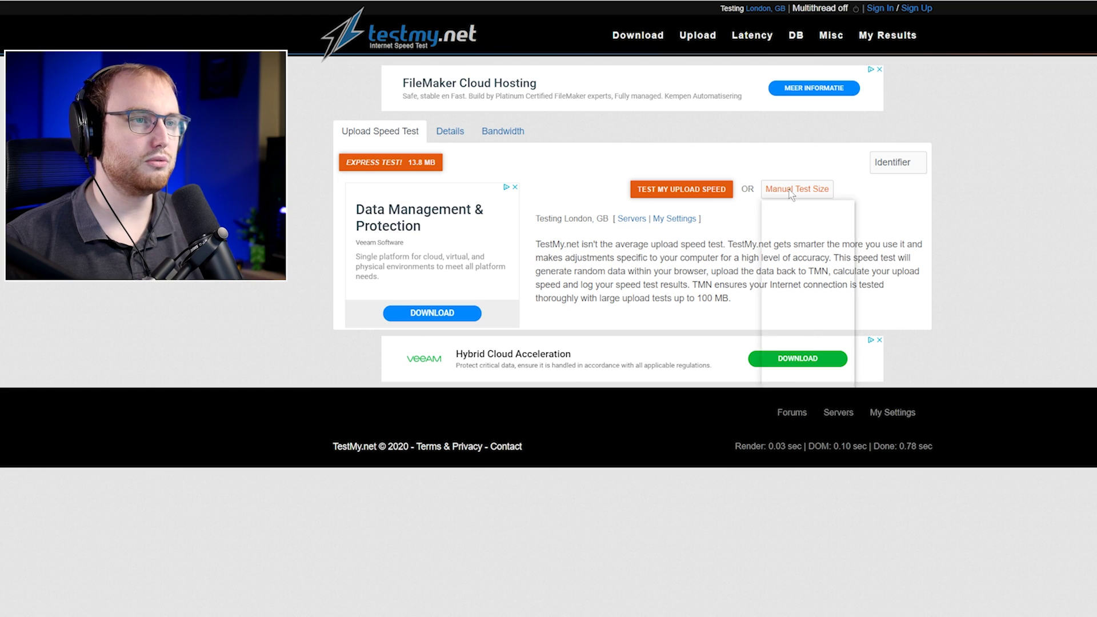
# Run an upload speed test with a manual size of 100 MB and check the resulting upload speed.
pyautogui.click(794, 189)
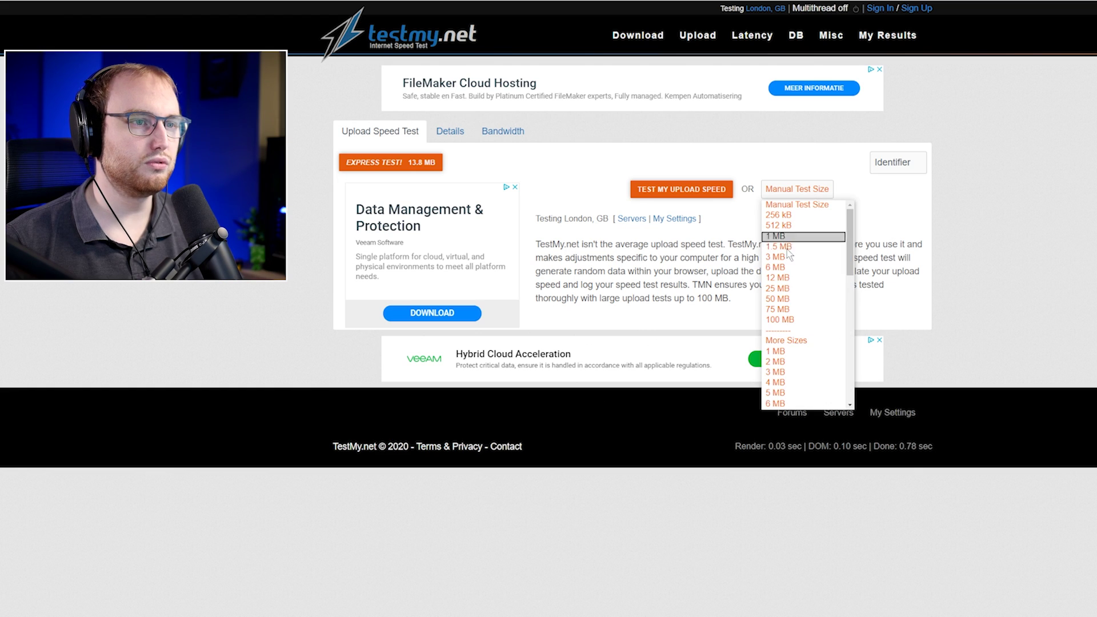
pyautogui.click(786, 320)
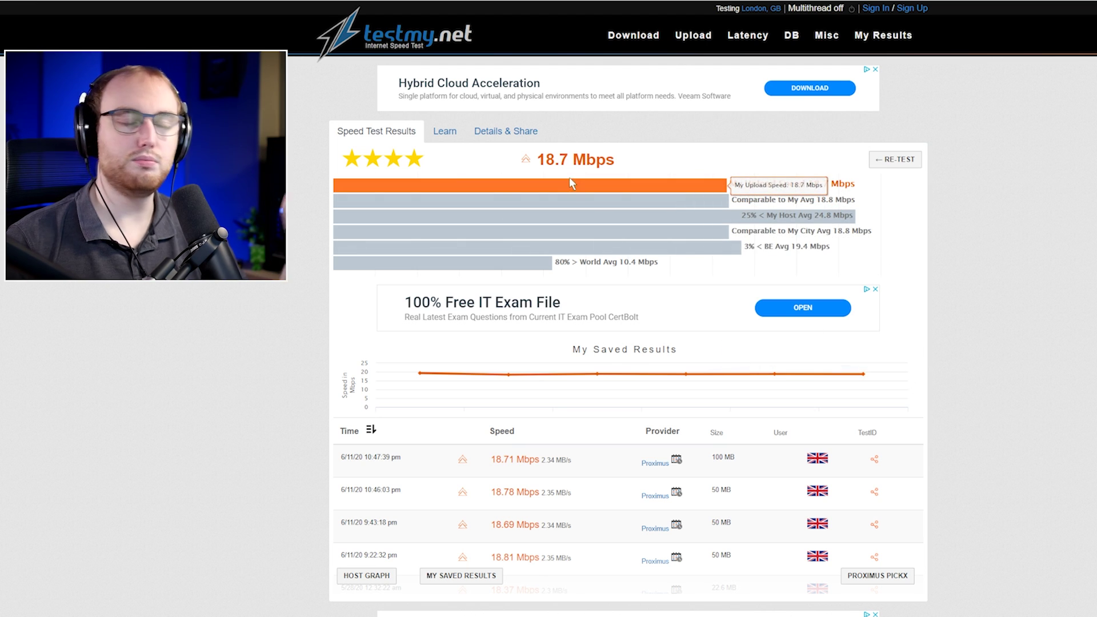
pyautogui.doubleClick(550, 161)
pyautogui.moveTo(593, 160); pyautogui.dragTo(686, 158)
pyautogui.click(683, 158)
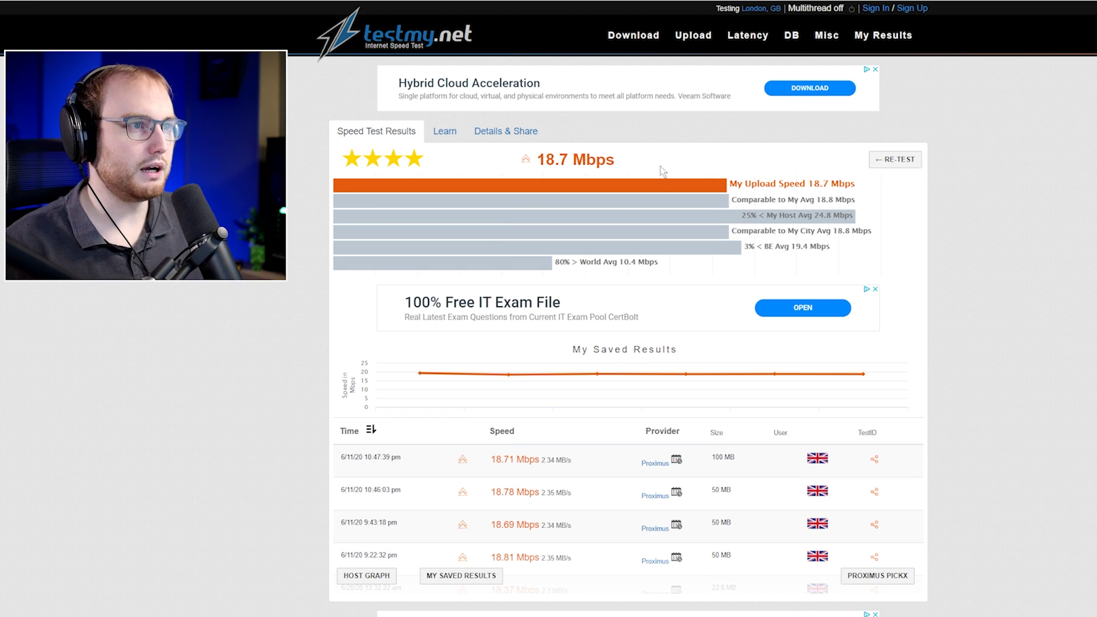
pyautogui.moveTo(601, 164); pyautogui.dragTo(545, 162)
pyautogui.click(629, 157)
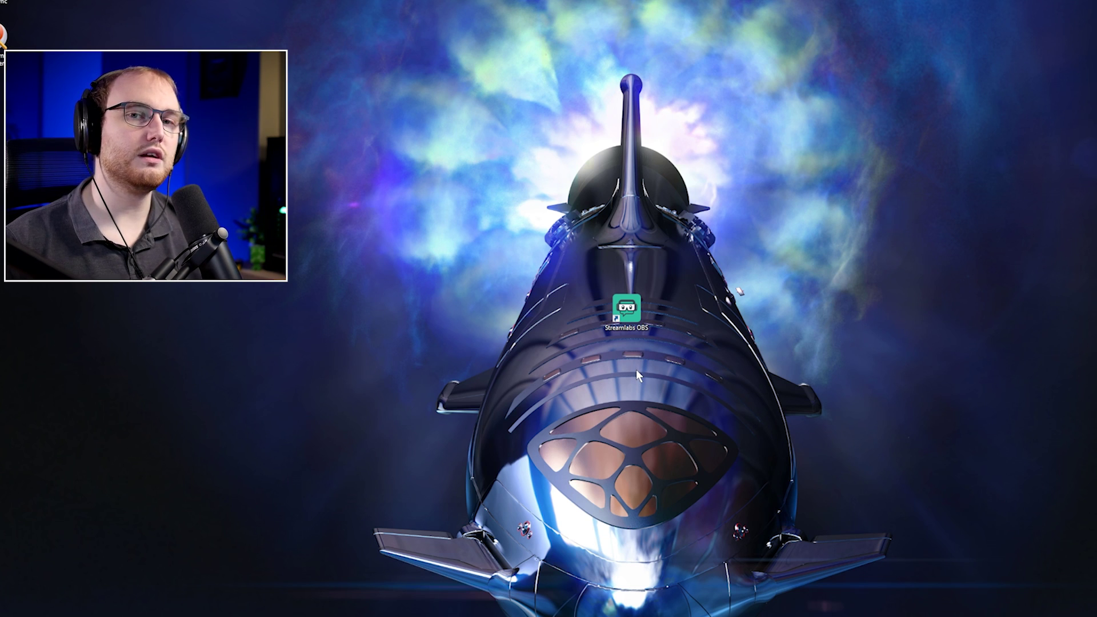
# Launch Streamlabs OBS and log in through Twitch, reviewing the requested permissions and authorizing Streamlabs to access the account.
pyautogui.doubleClick(629, 314)
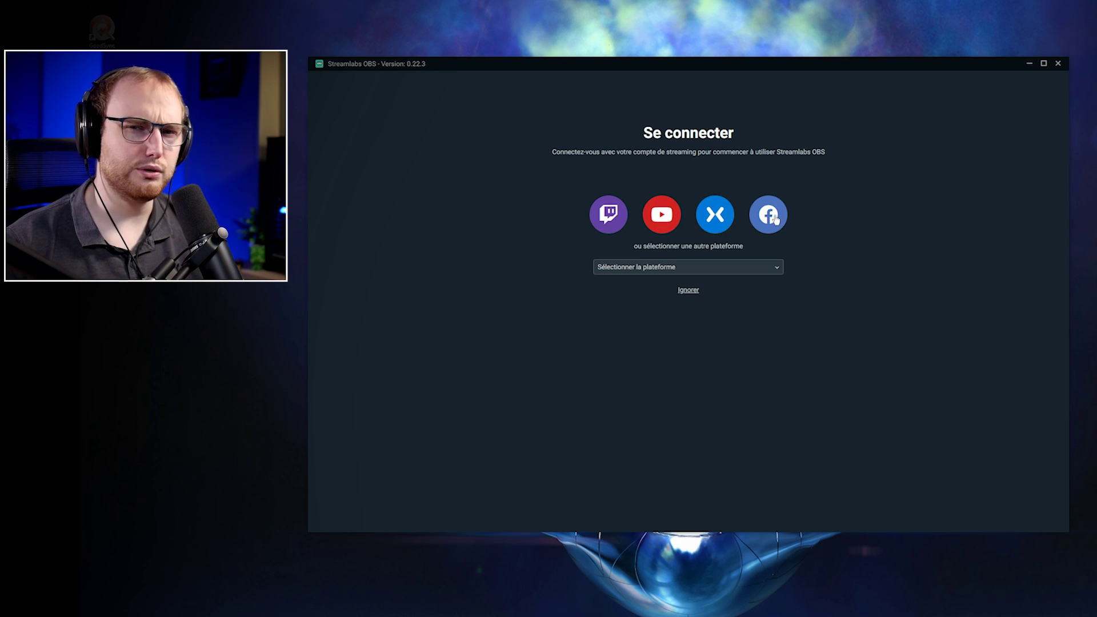
pyautogui.click(629, 271)
pyautogui.click(597, 355)
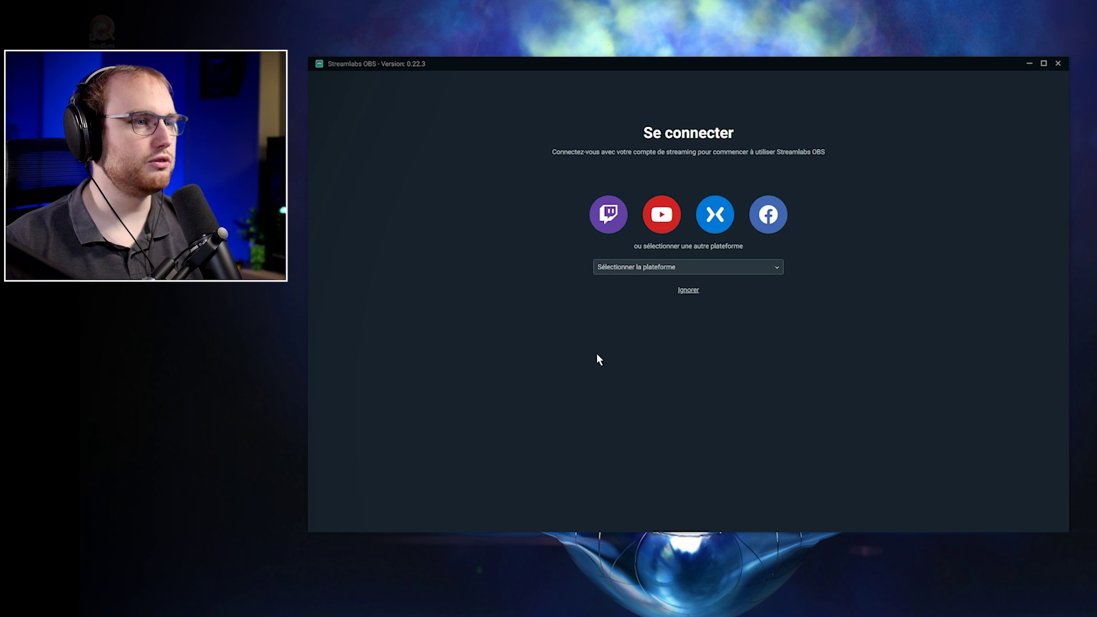
pyautogui.click(607, 219)
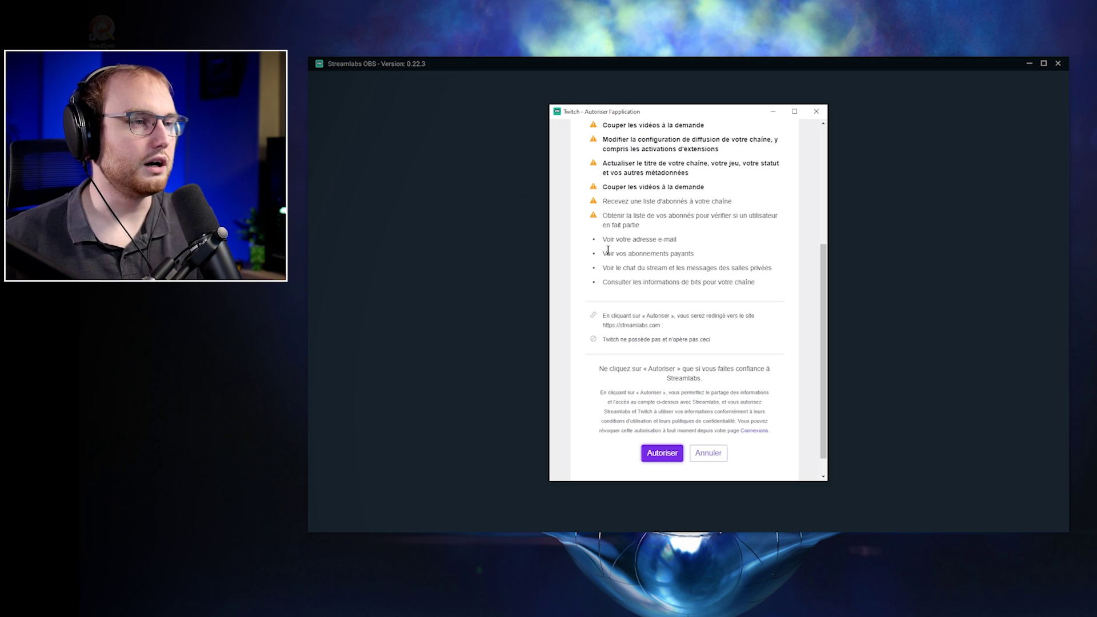
pyautogui.scroll(4, 683, 298)
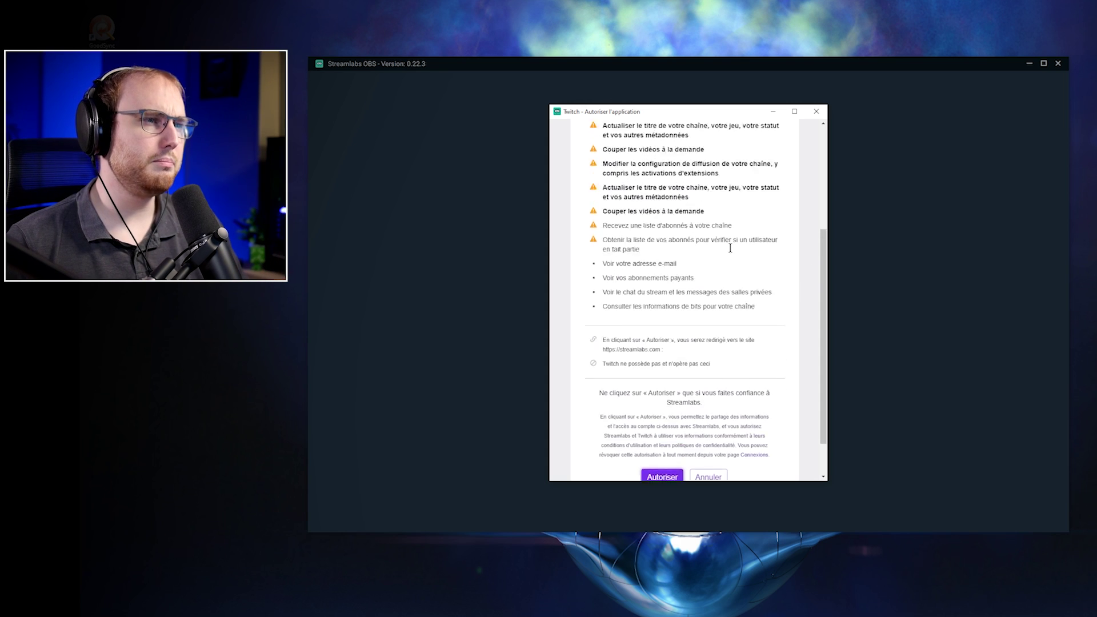
pyautogui.scroll(-2, 683, 298)
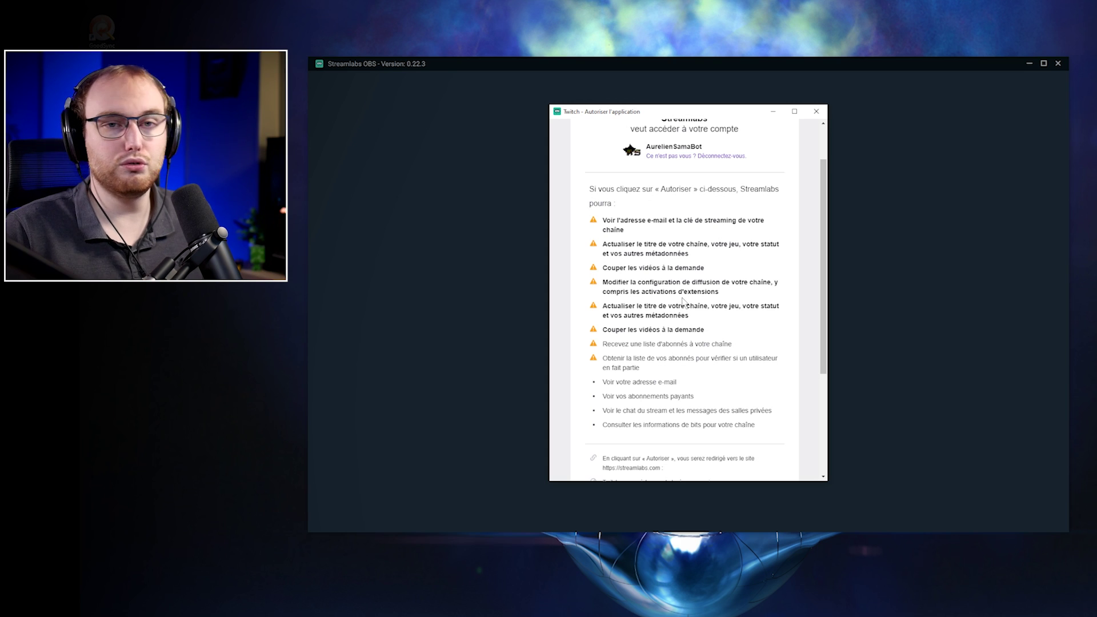
pyautogui.scroll(-1, 682, 271)
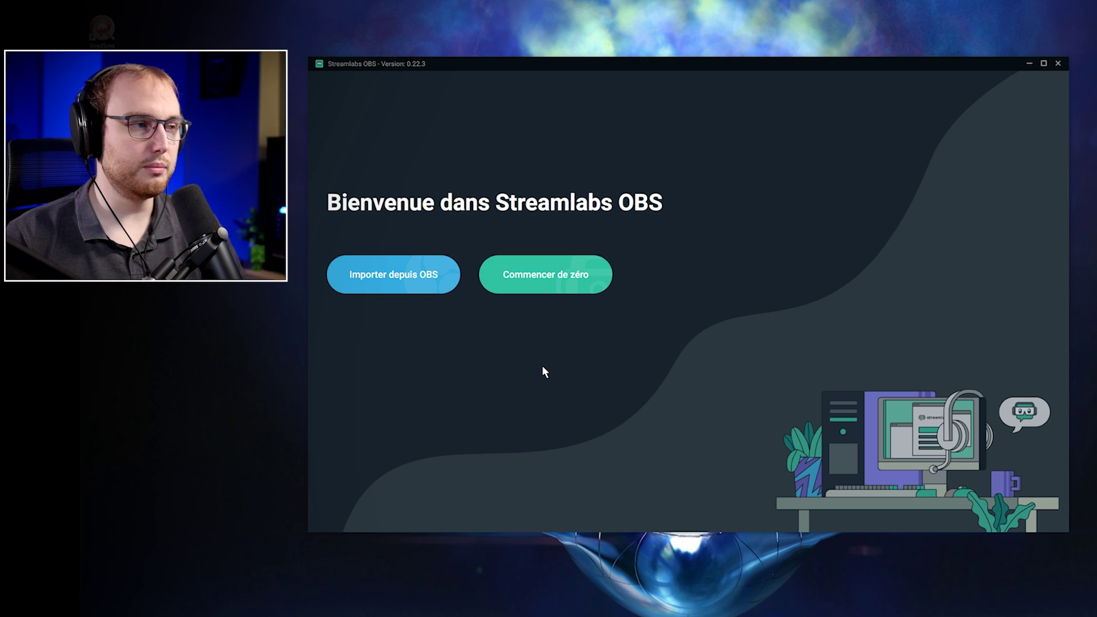
# Start the setup from scratch with Game Capture HD60 S (Video) (#01) as webcam and Chat Mic (TC-Helicon GoXLR) as microphone.
pyautogui.click(550, 278)
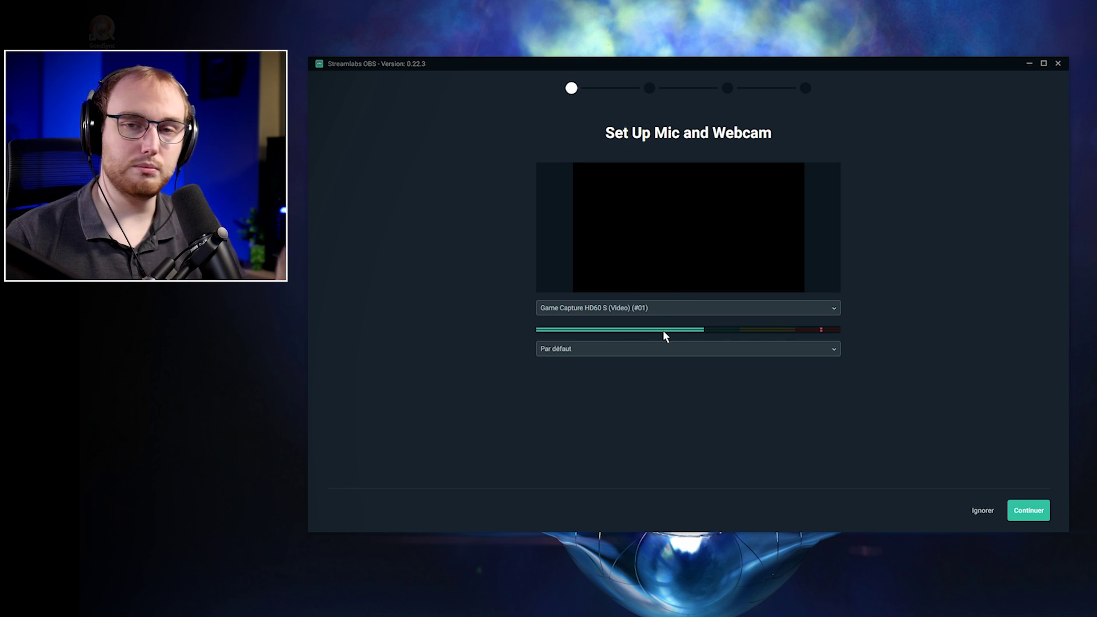
pyautogui.click(648, 309)
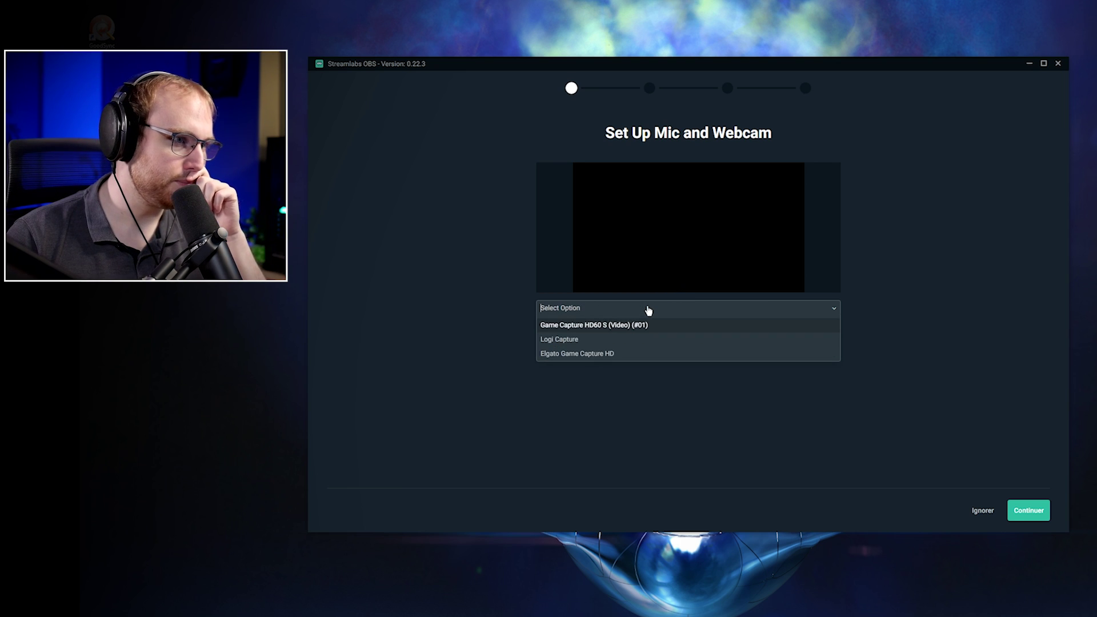
pyautogui.click(623, 324)
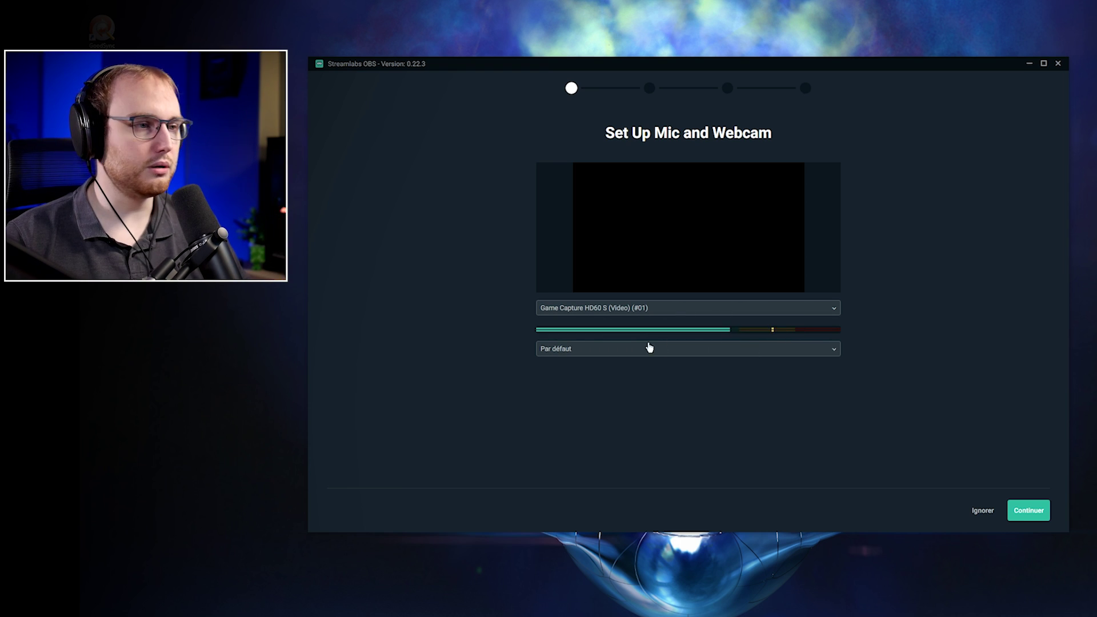
pyautogui.click(649, 347)
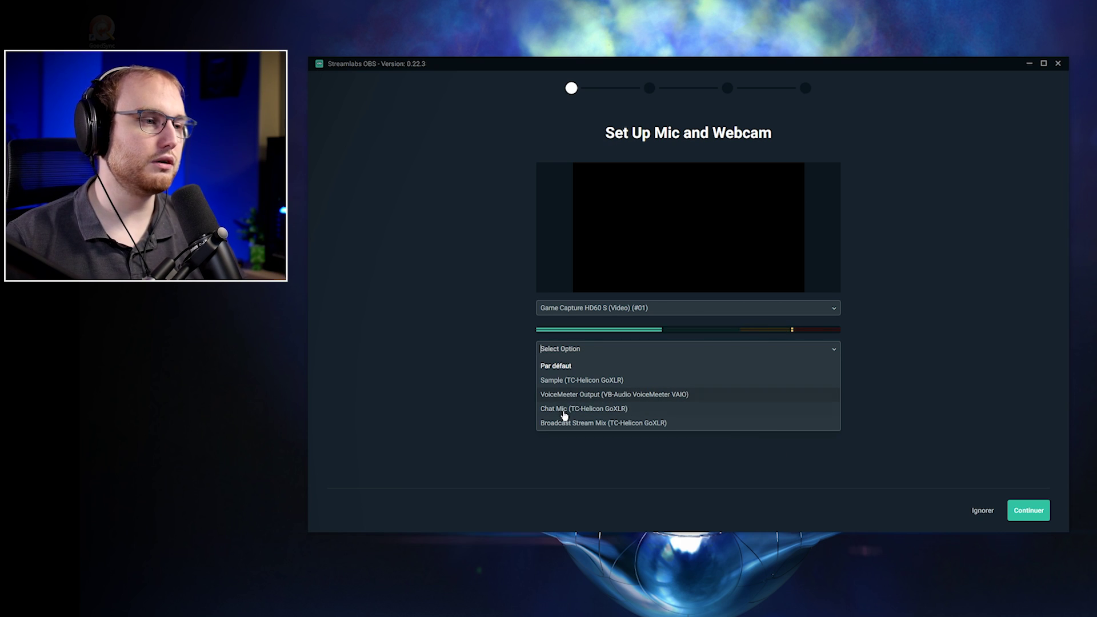
pyautogui.click(564, 410)
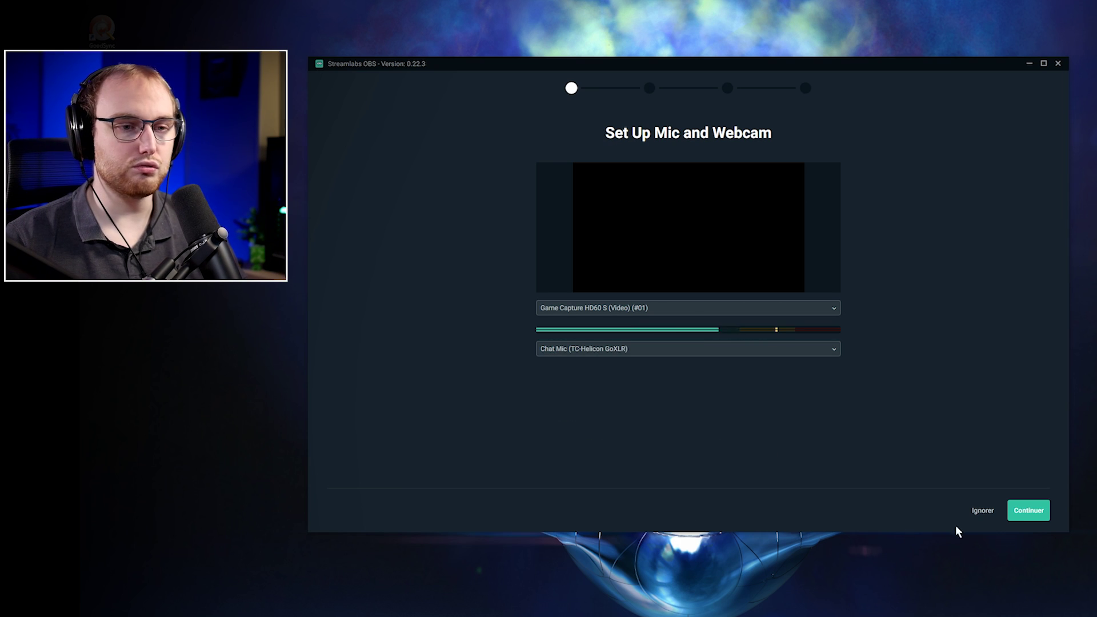
pyautogui.click(1028, 510)
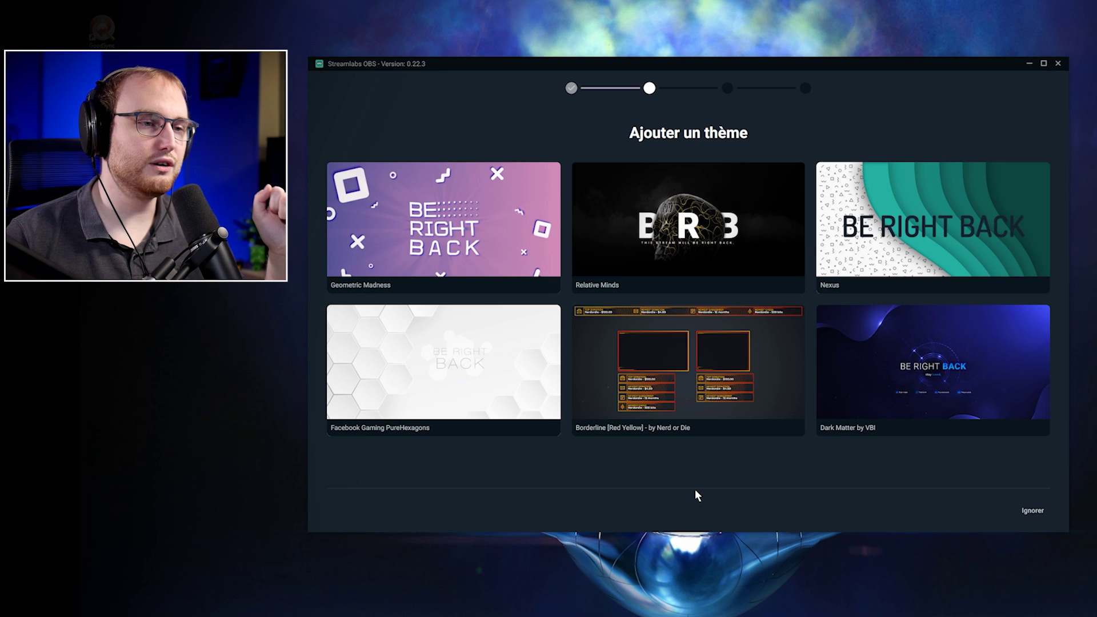
# Complete the setup wizard by running the automatic optimisation, skipping the theme and the Prime offer.
pyautogui.click(1034, 511)
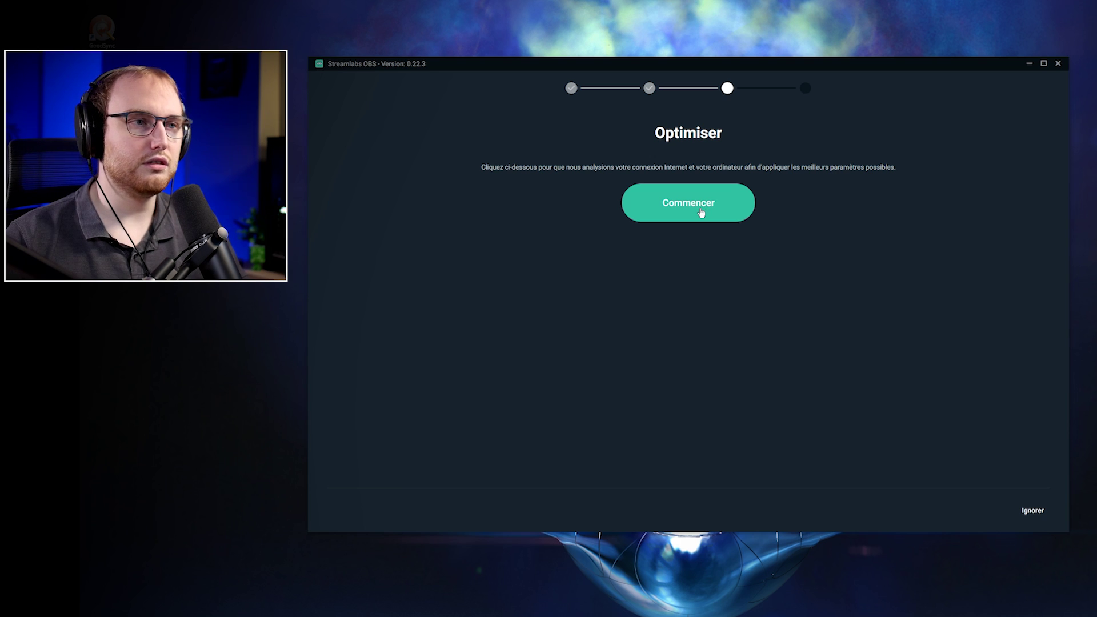
pyautogui.click(701, 212)
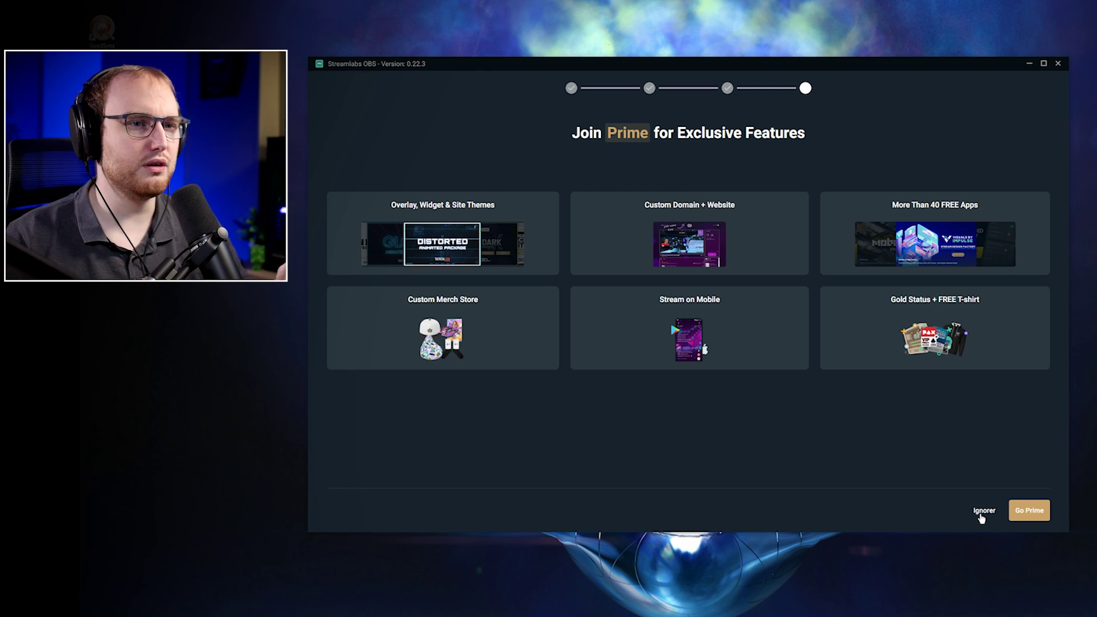
pyautogui.click(983, 511)
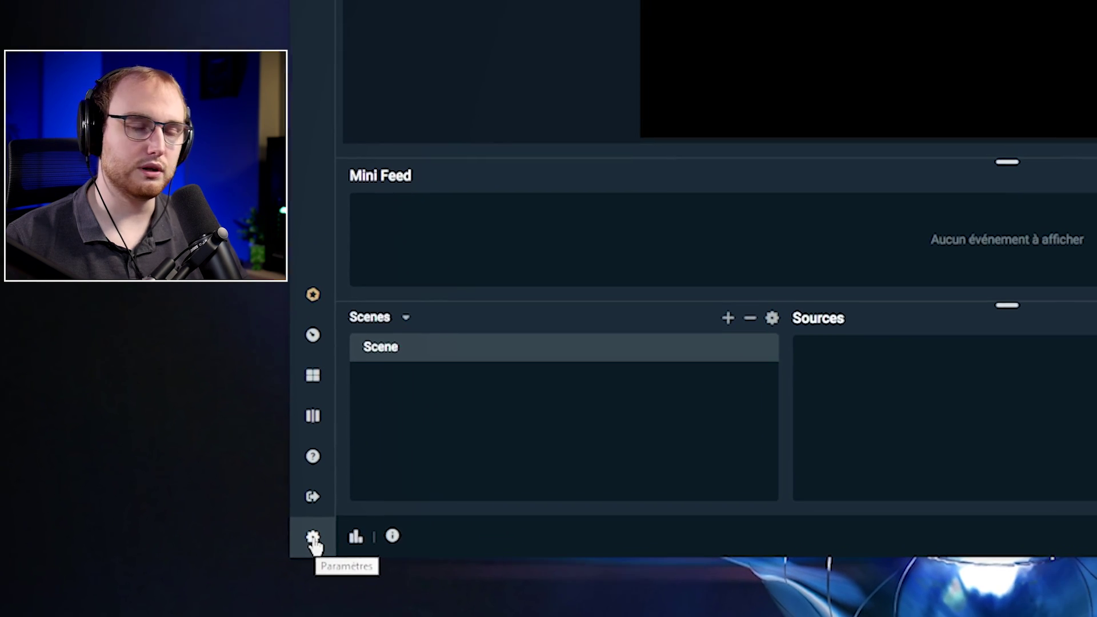
# In the general settings, enable confirmation dialogs for starting and stopping streams, and automatic recording when streaming.
pyautogui.click(313, 538)
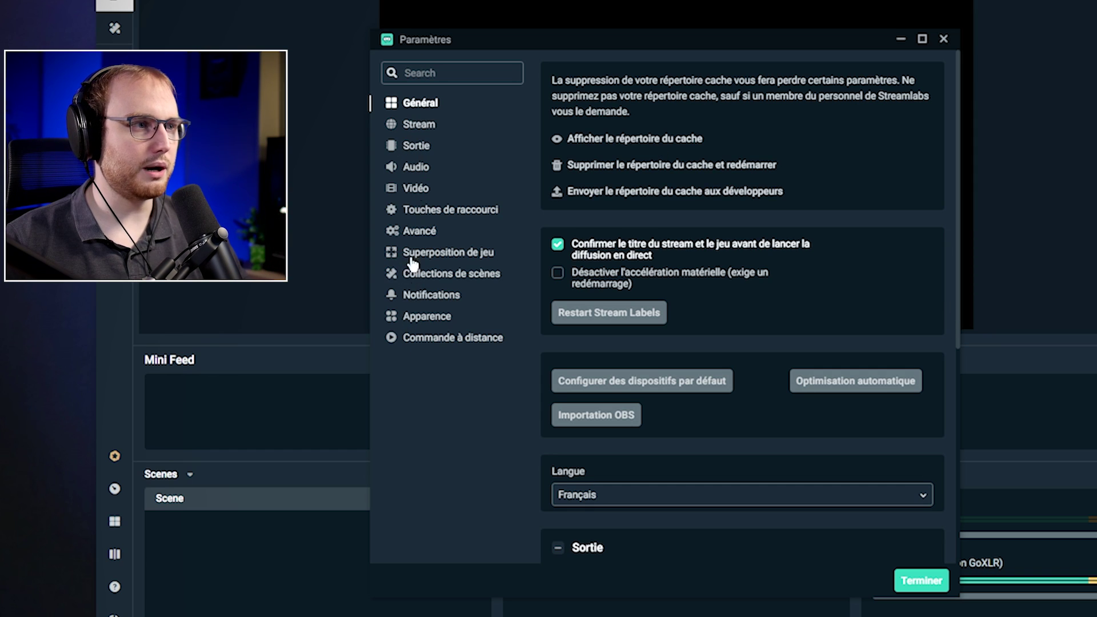
pyautogui.click(960, 326)
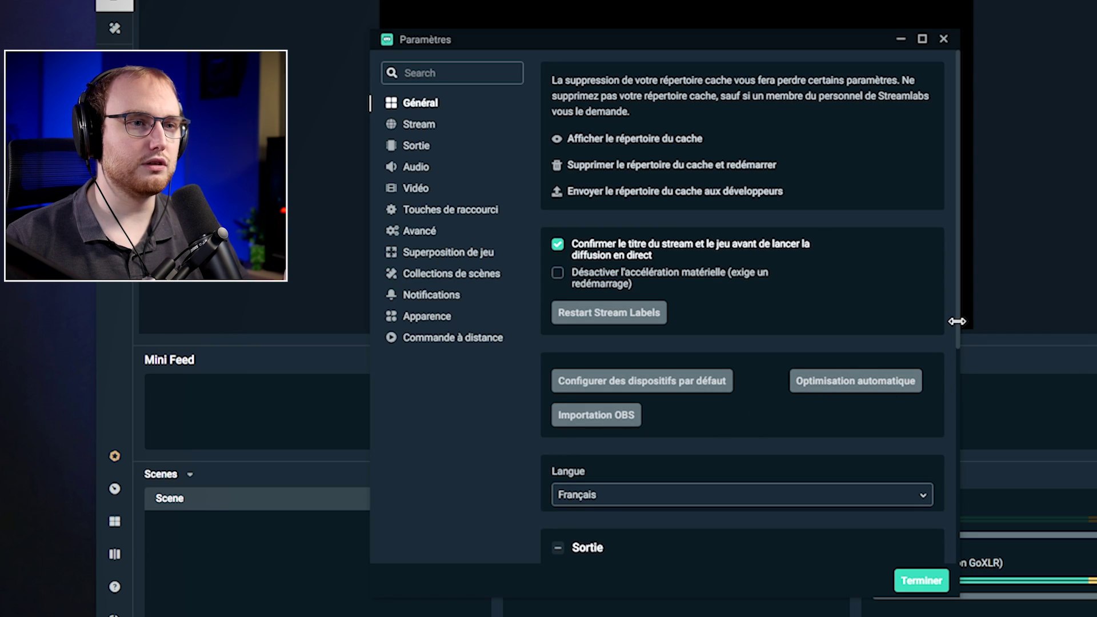
pyautogui.scroll(-4, 931, 304)
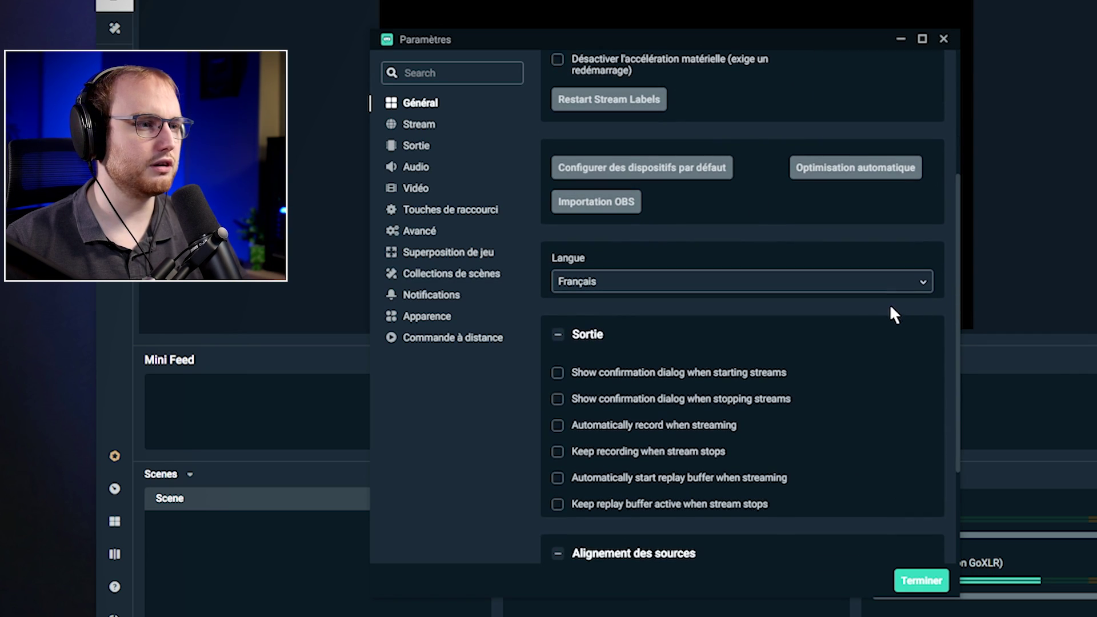
pyautogui.scroll(4, 893, 314)
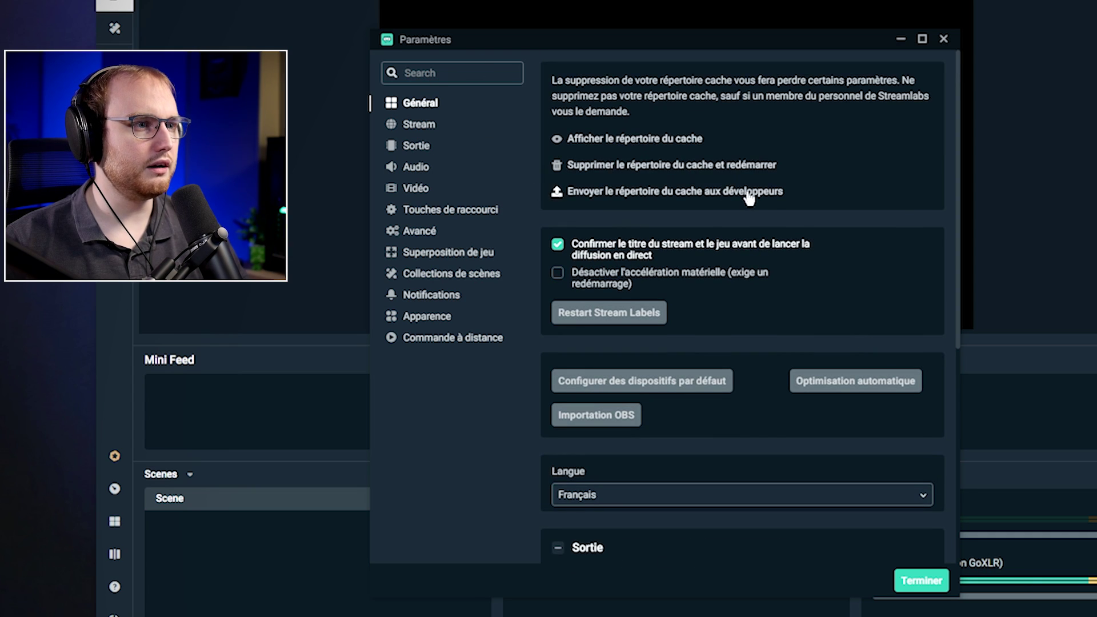
pyautogui.scroll(-4, 760, 197)
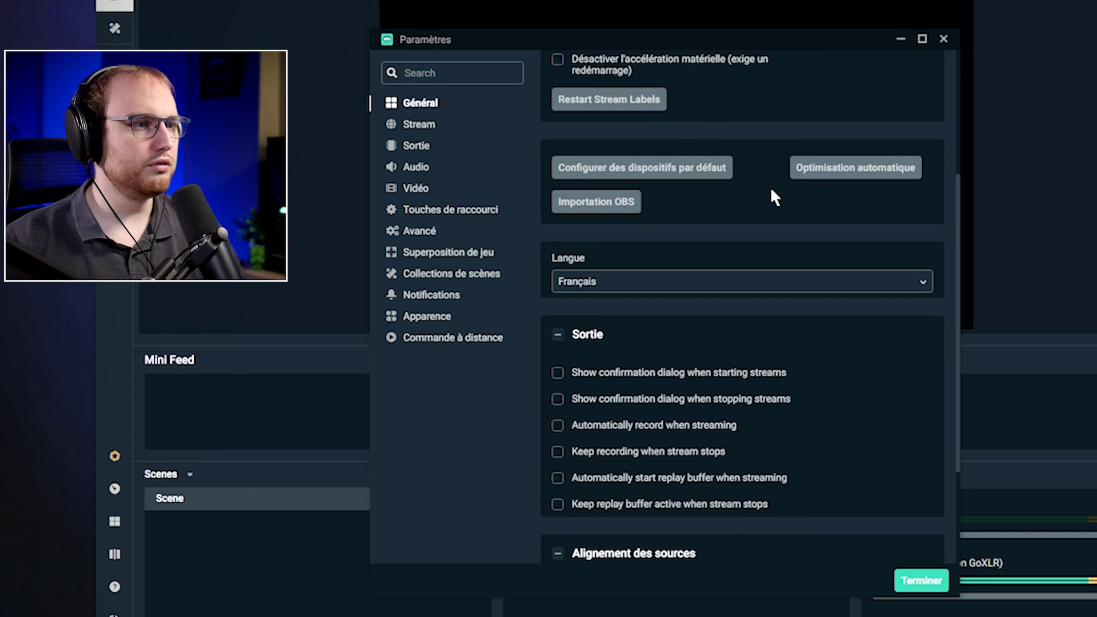
pyautogui.click(558, 373)
pyautogui.click(557, 400)
pyautogui.click(558, 426)
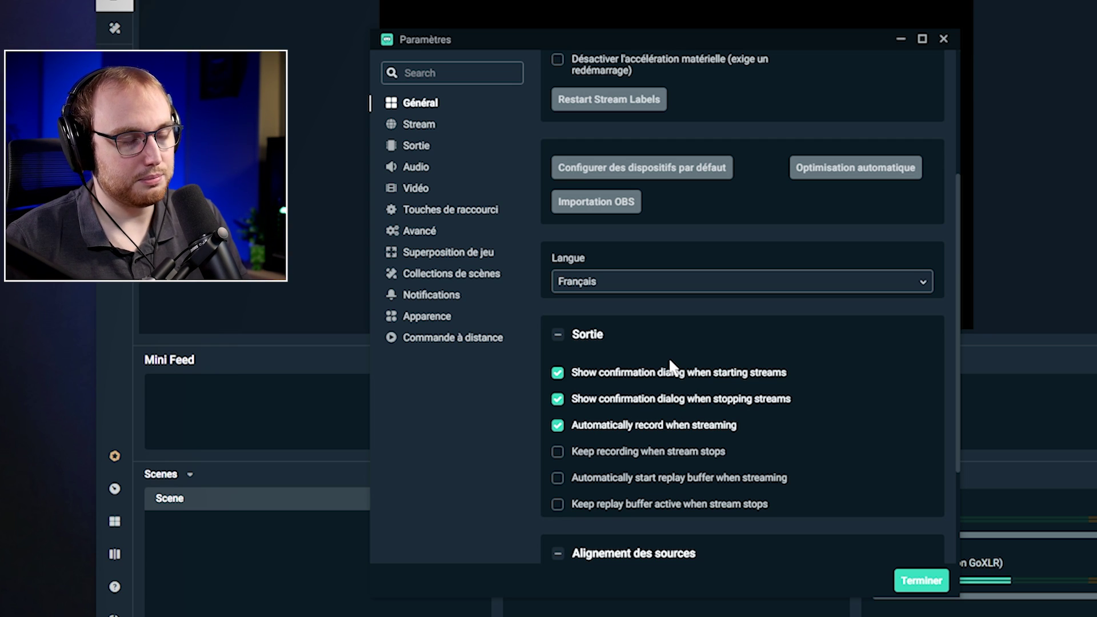
pyautogui.scroll(4, 800, 400)
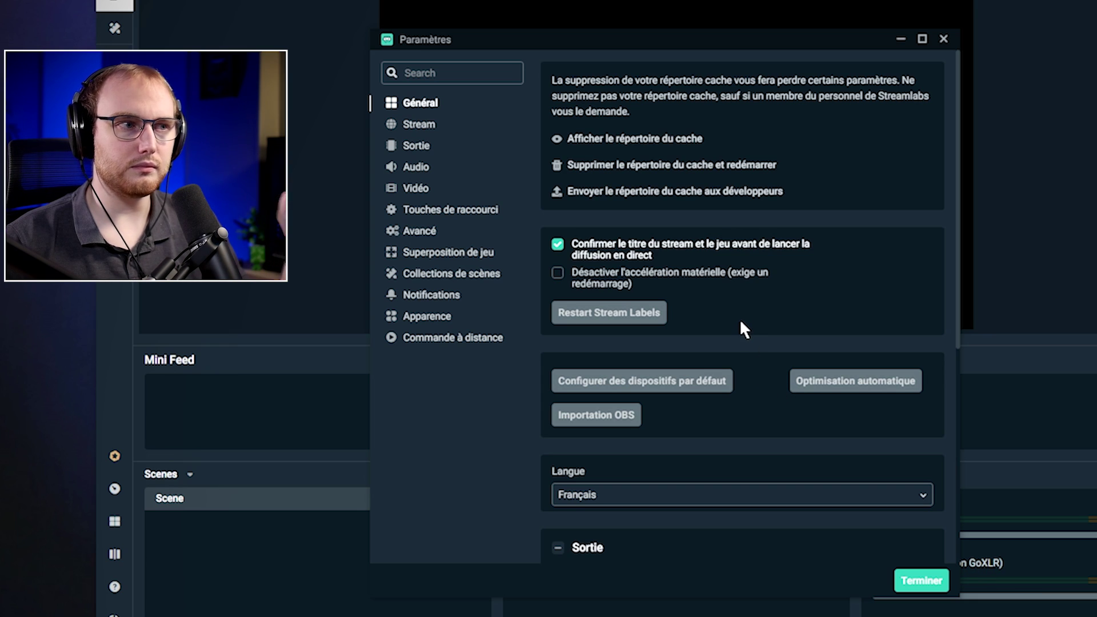
pyautogui.scroll(-3, 720, 327)
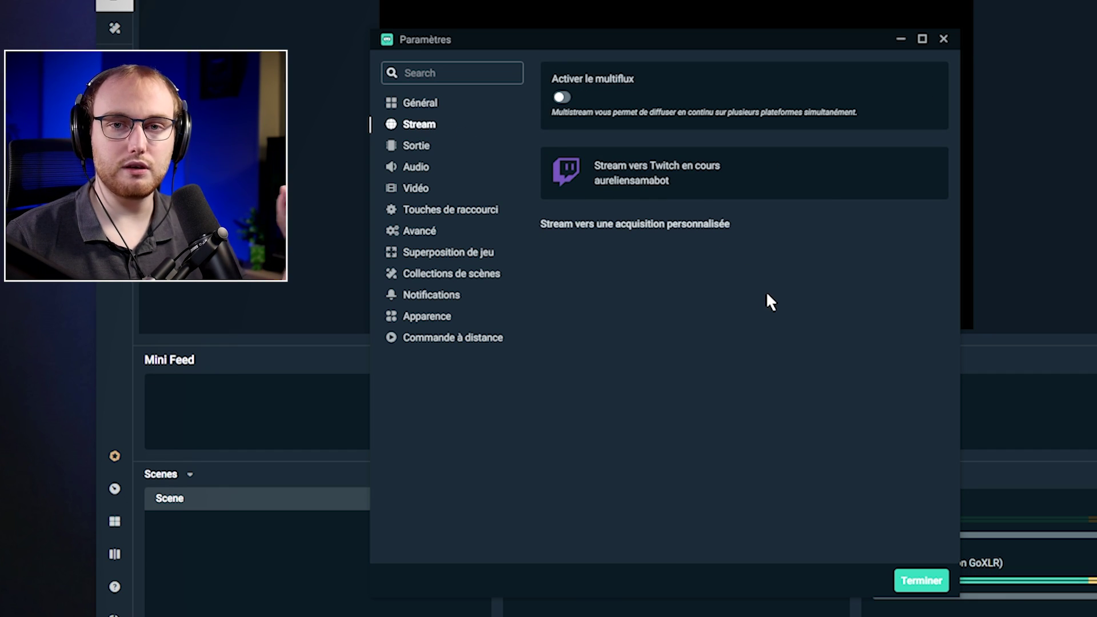
# In the output settings, try streaming video bitrates of 1500 and 2500, and settle on 3000.
pyautogui.click(426, 149)
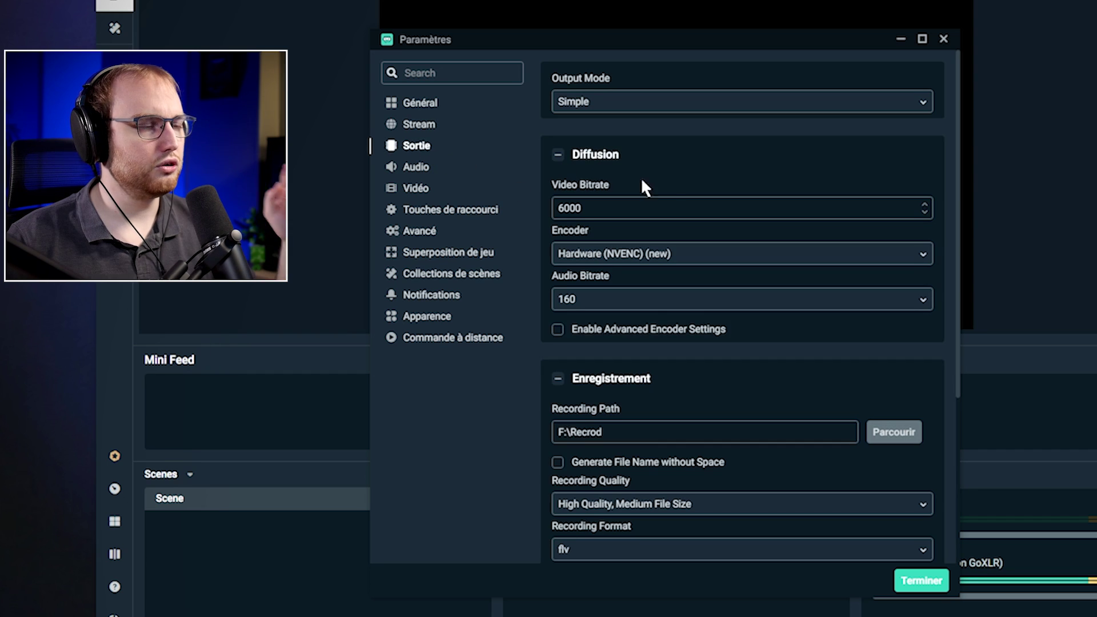
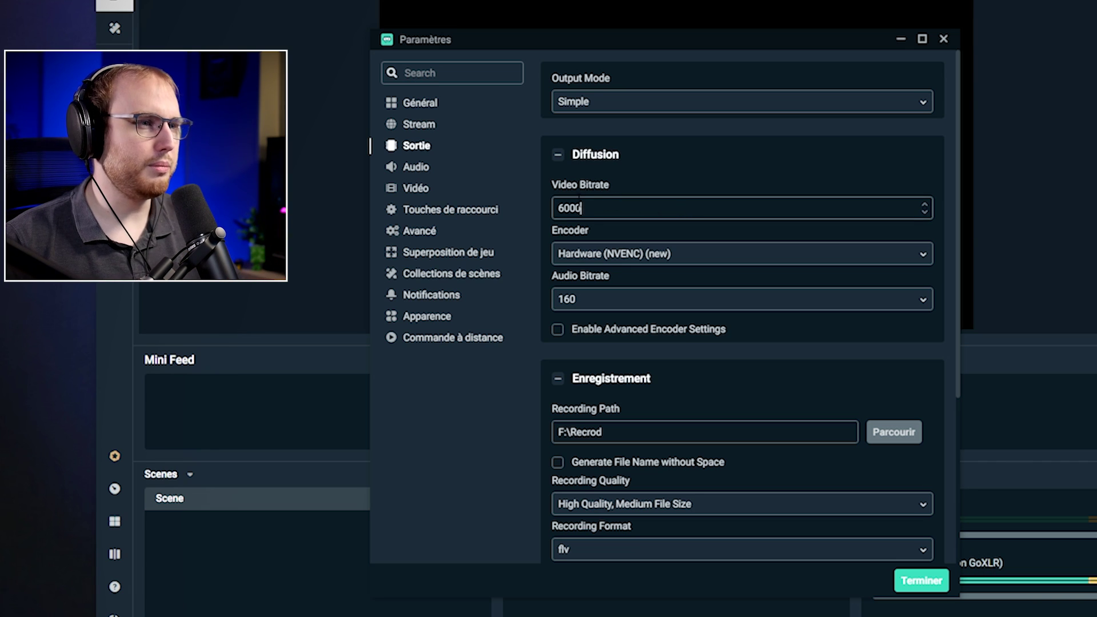
pyautogui.doubleClick(580, 207)
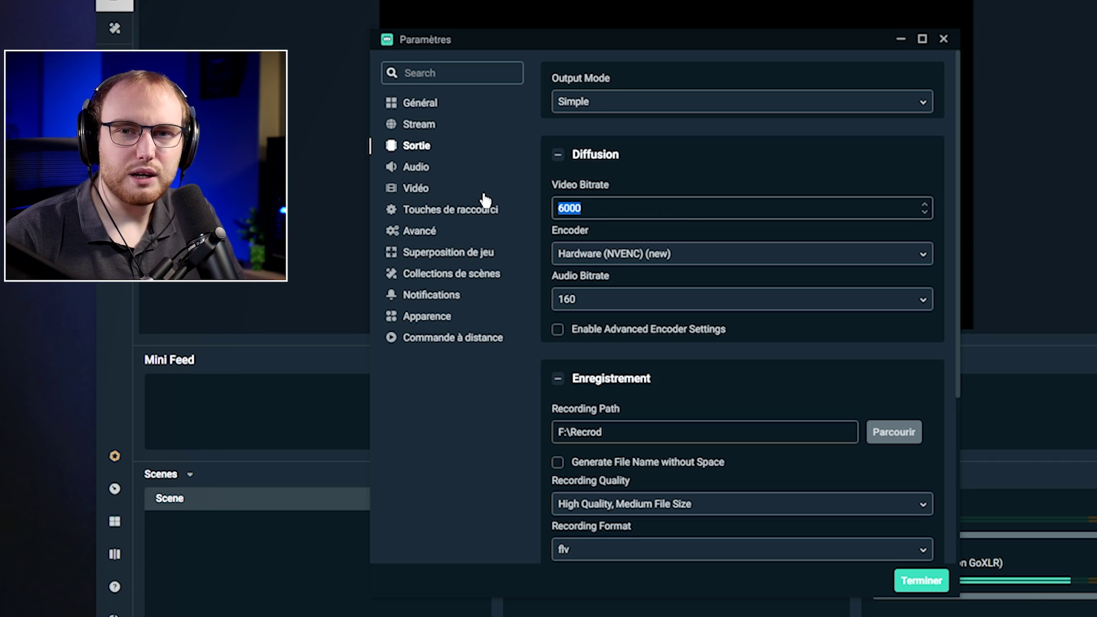
pyautogui.write('15000')
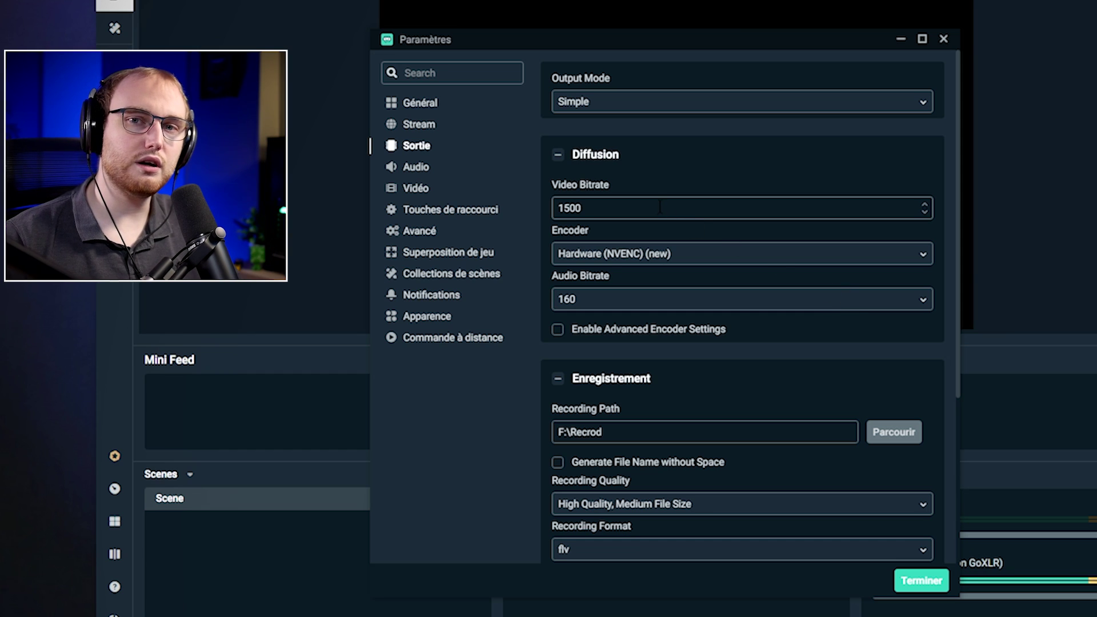
pyautogui.moveTo(659, 206); pyautogui.dragTo(417, 189)
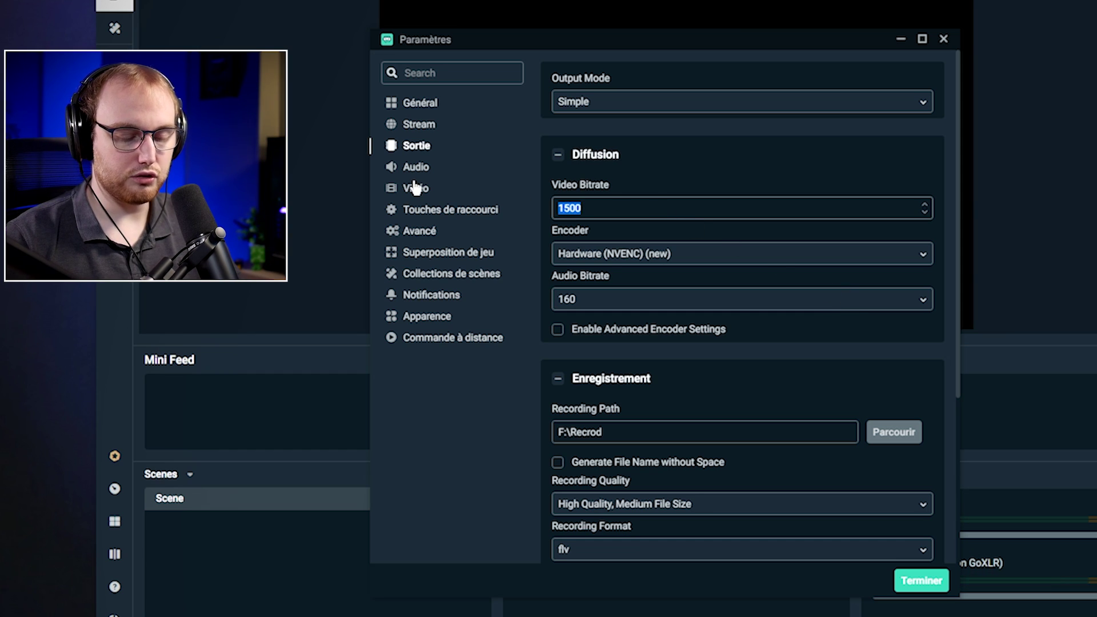
pyautogui.write('2500')
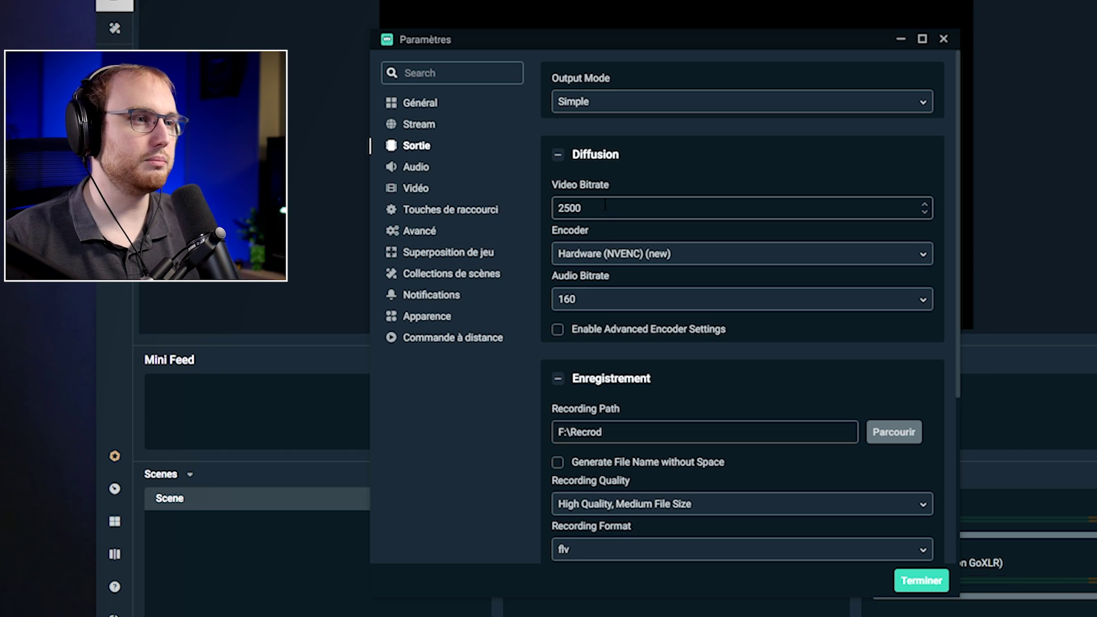
pyautogui.doubleClick(604, 203)
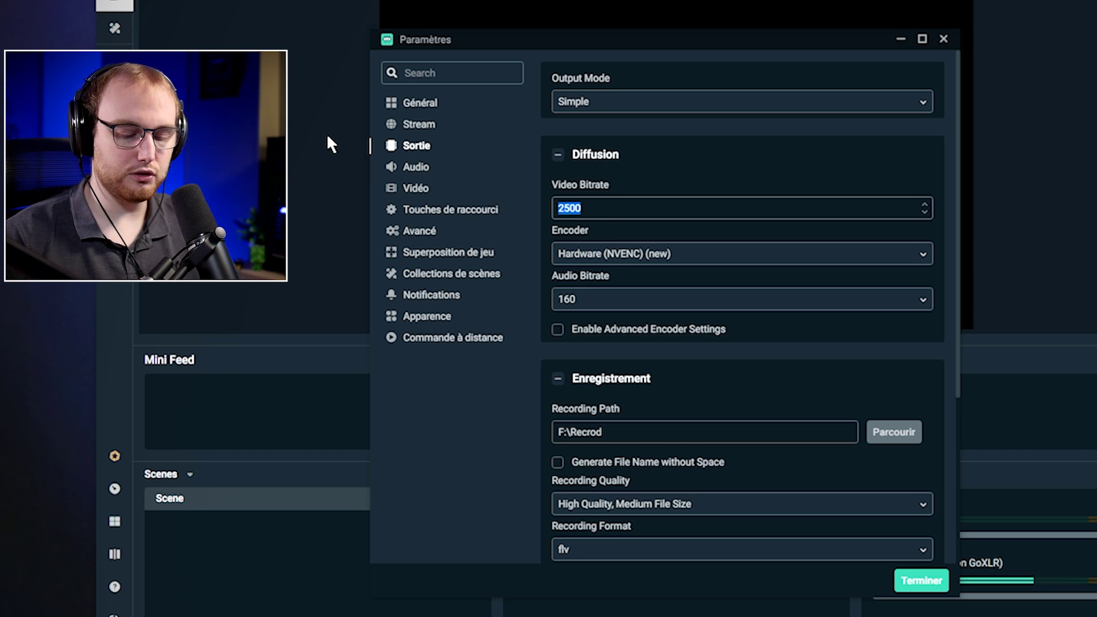
pyautogui.write('3000')
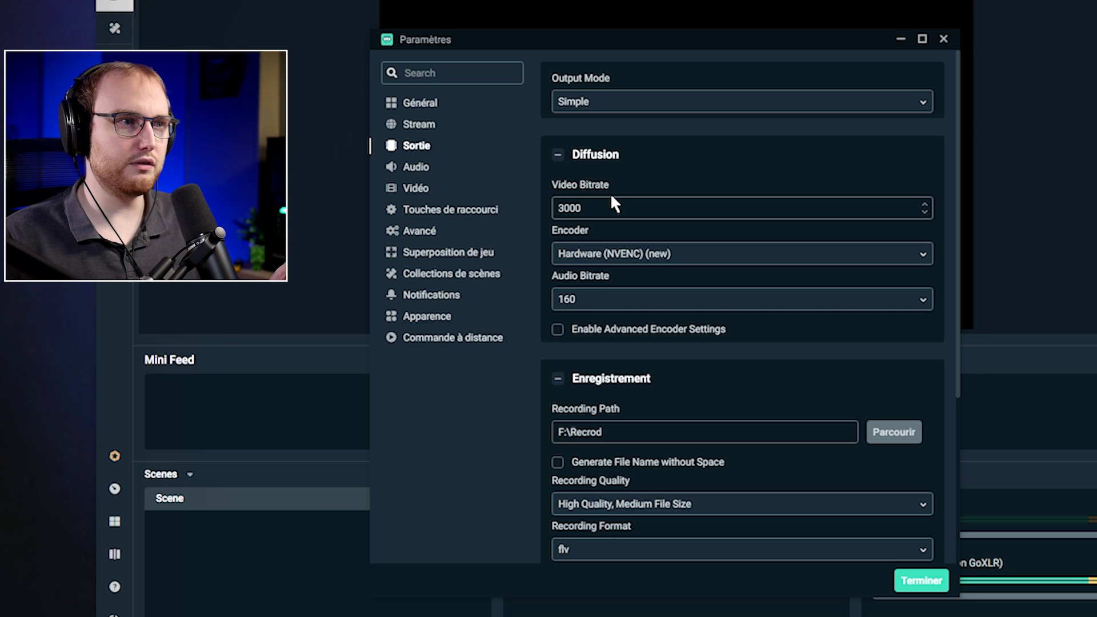
# In the output settings, try a streaming video bitrate of 4500, and set it to 6000.
pyautogui.doubleClick(609, 207)
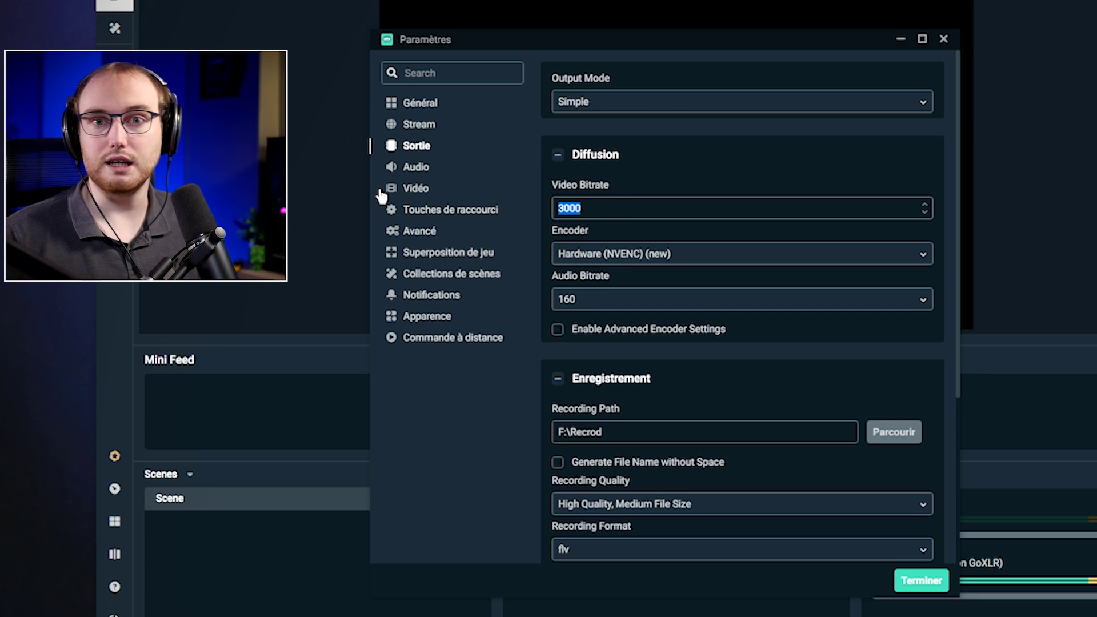
pyautogui.write('4500')
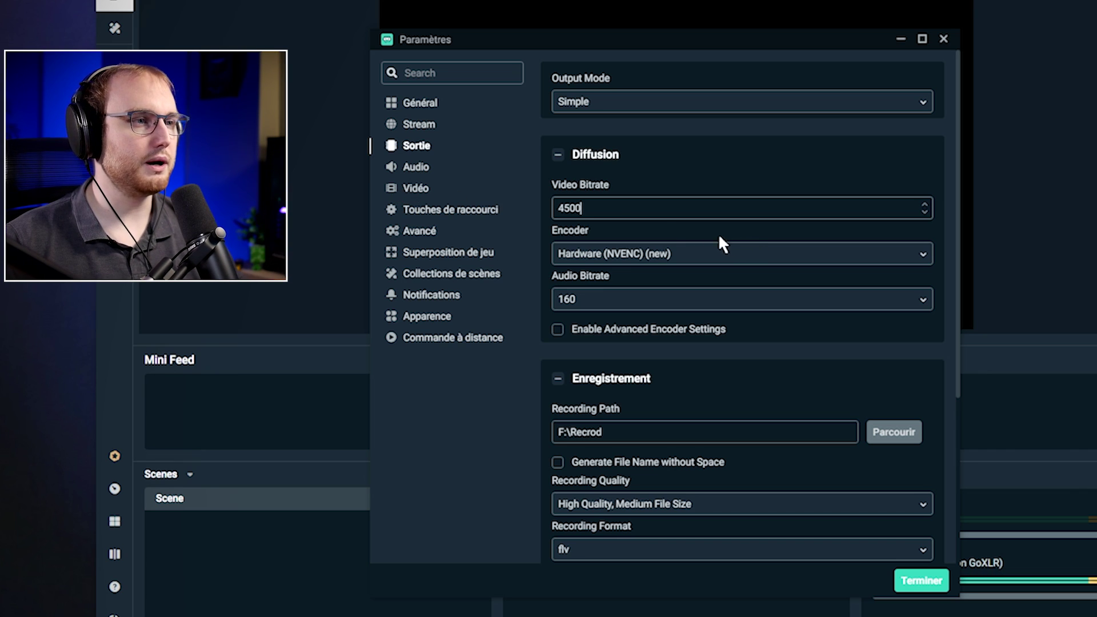
pyautogui.doubleClick(638, 207)
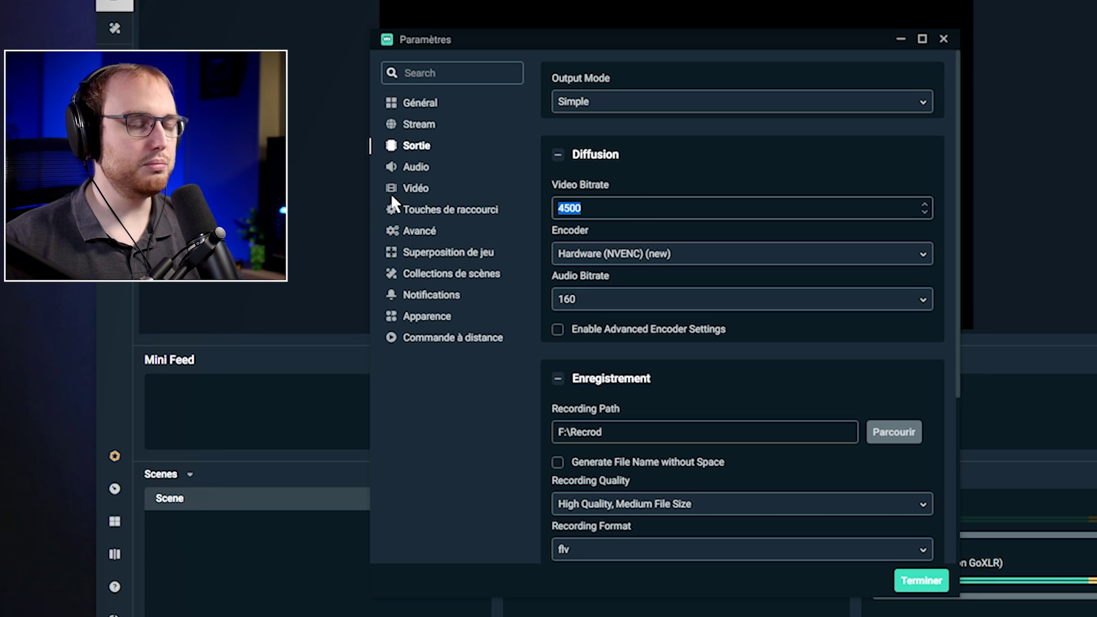
pyautogui.write('60')
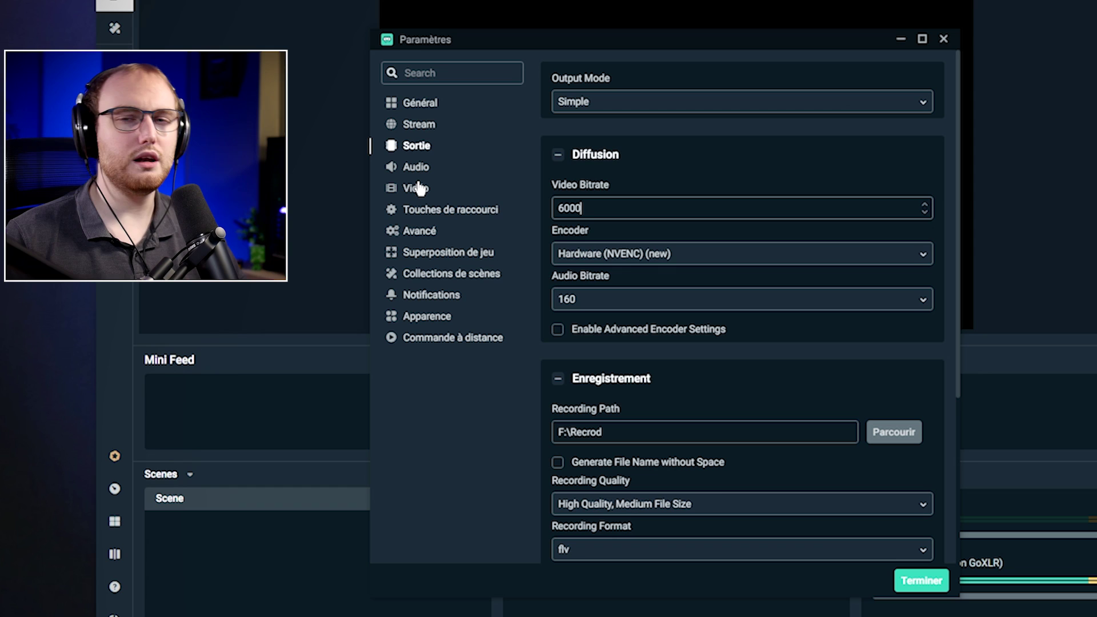
pyautogui.doubleClick(597, 206)
pyautogui.click(585, 212)
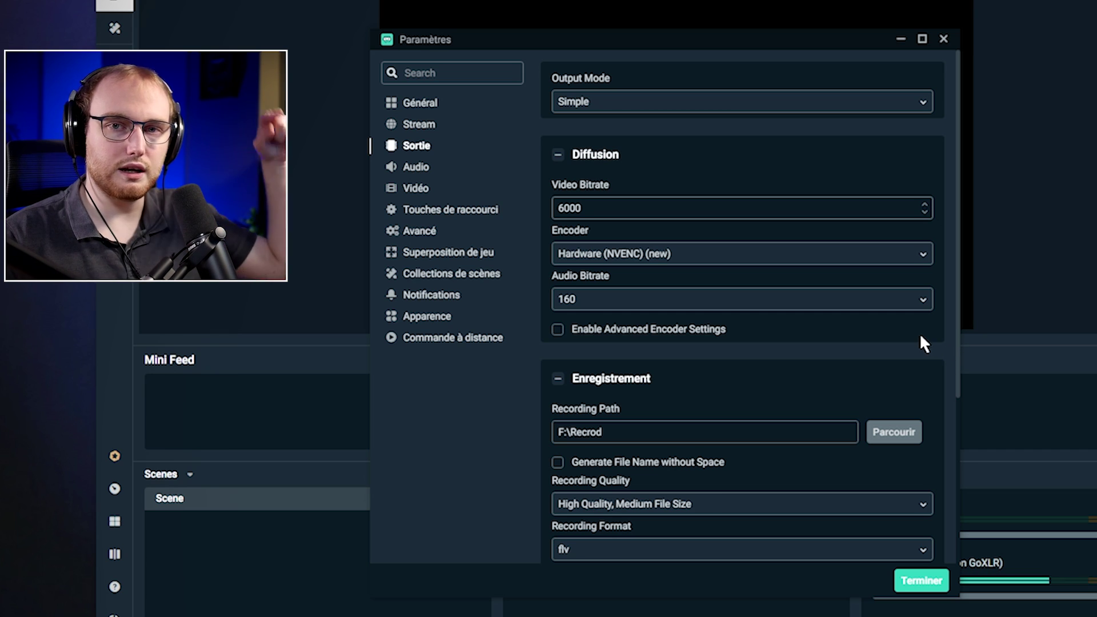
# Try the Software (x264) streaming encoder with advanced encoder settings enabled.
pyautogui.click(621, 261)
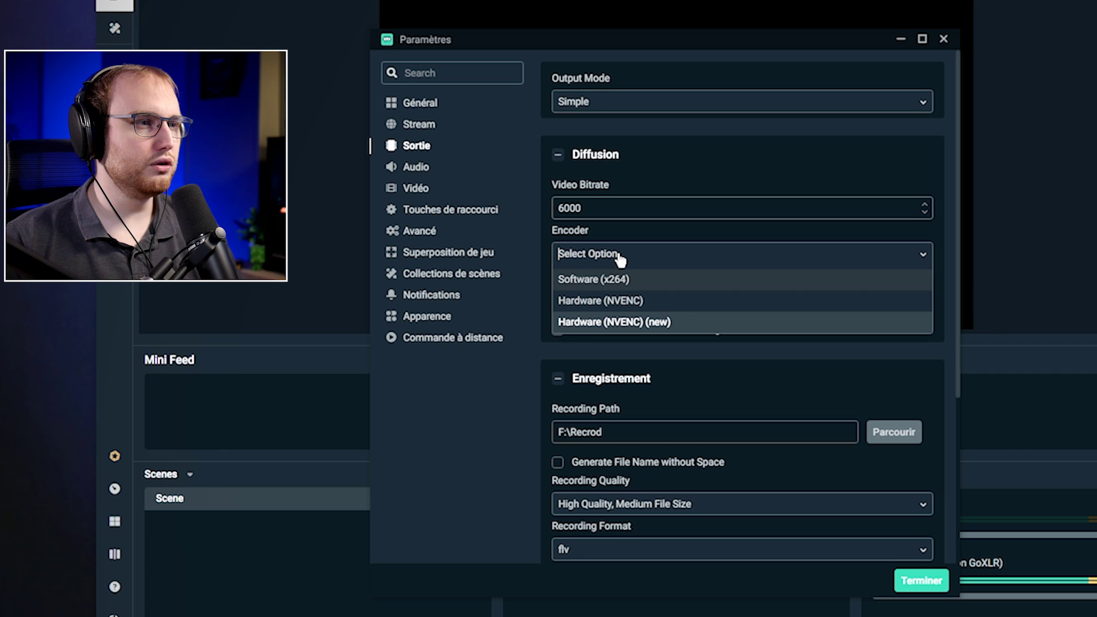
pyautogui.click(620, 322)
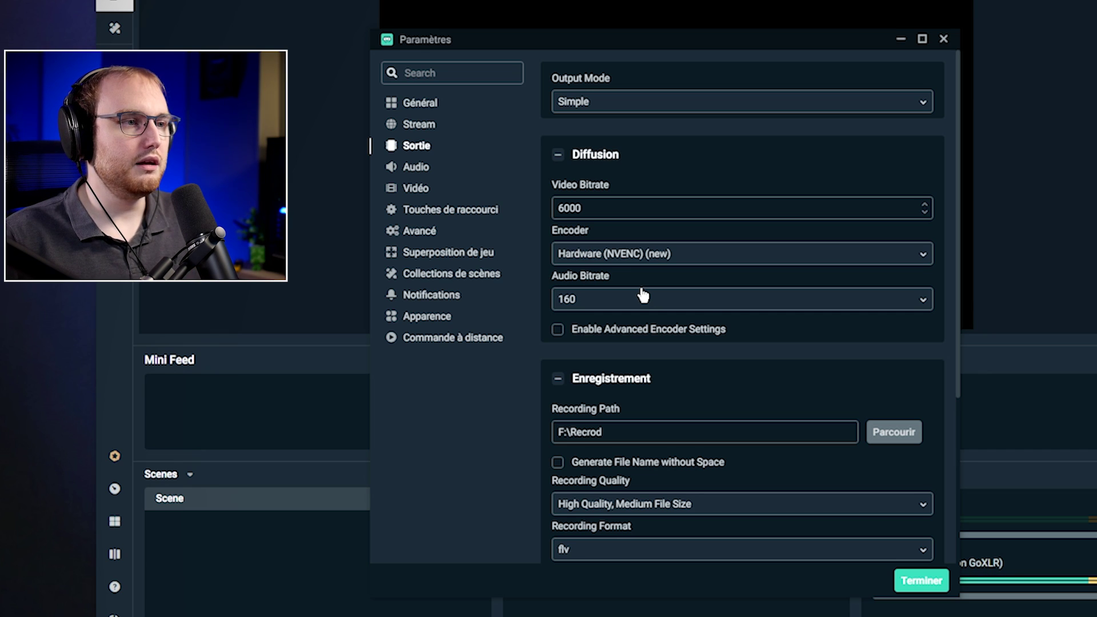
pyautogui.click(602, 261)
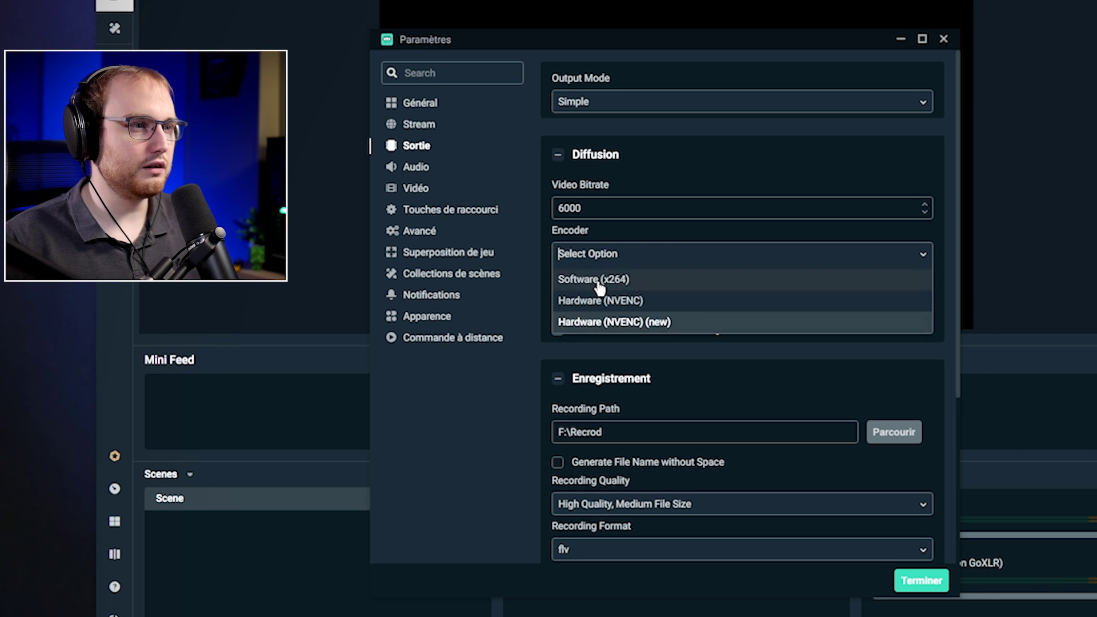
pyautogui.click(597, 285)
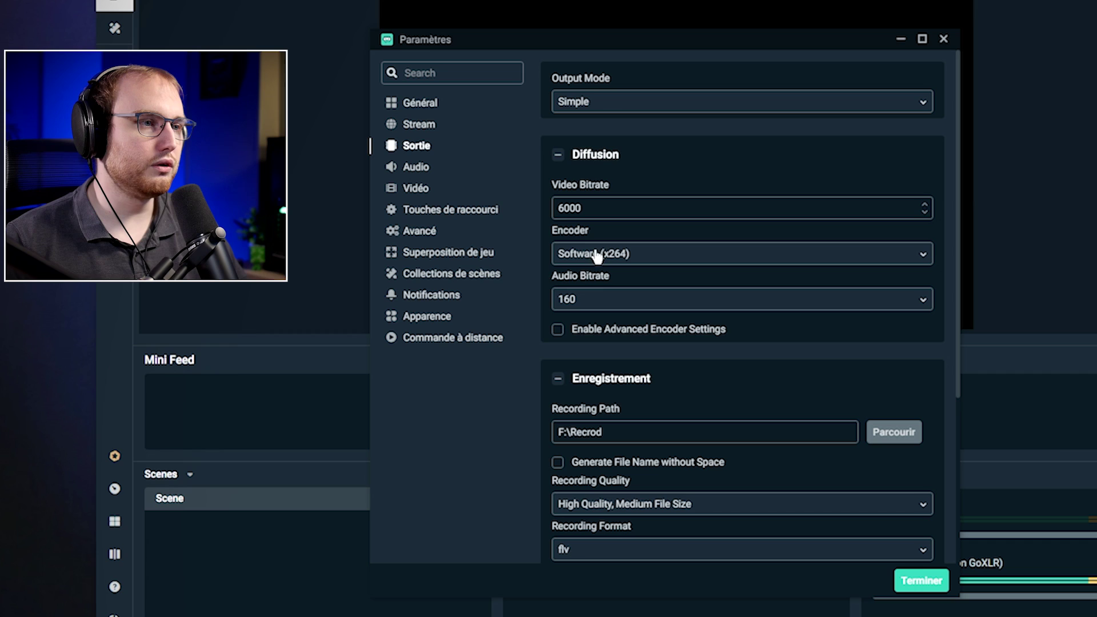
pyautogui.click(558, 330)
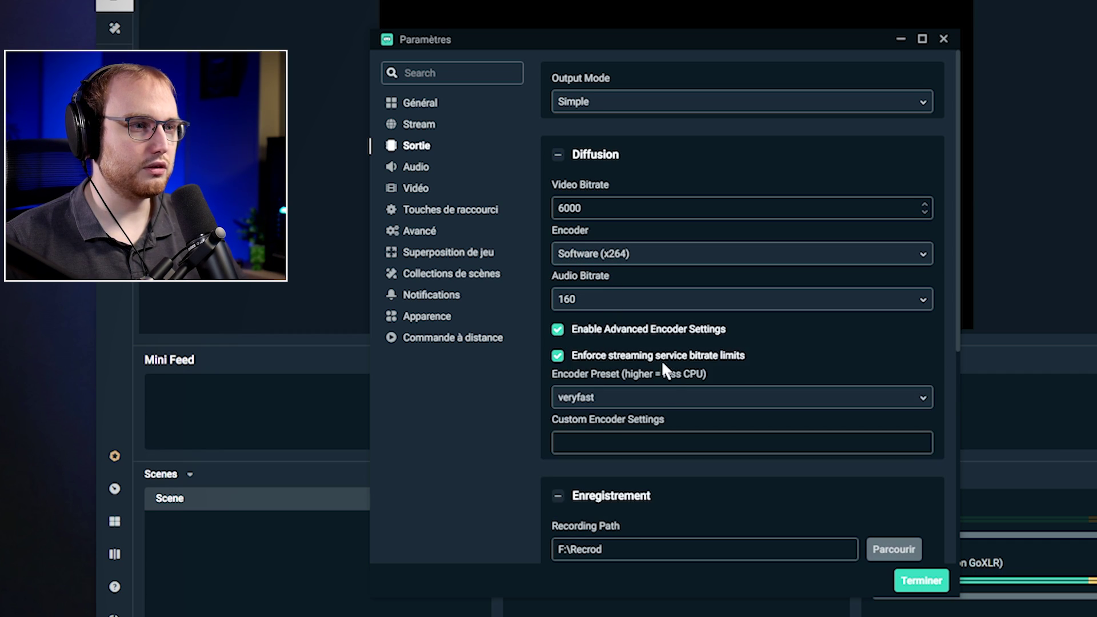
# Try the fast preset for the x264 encoder, and set the preset back to veryfast.
pyautogui.click(600, 403)
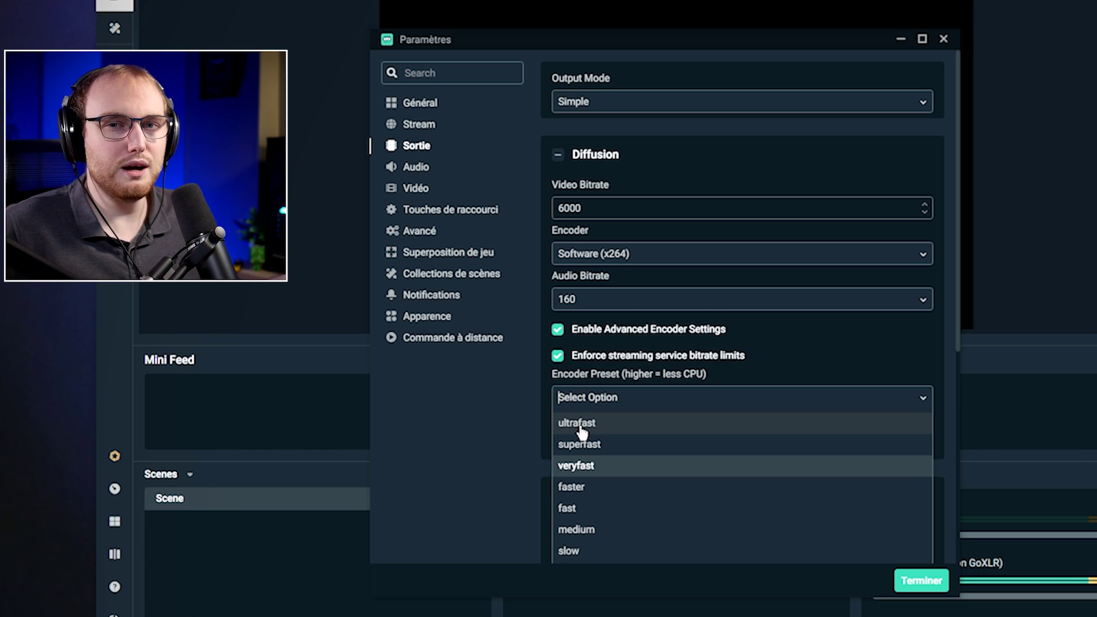
pyautogui.click(583, 508)
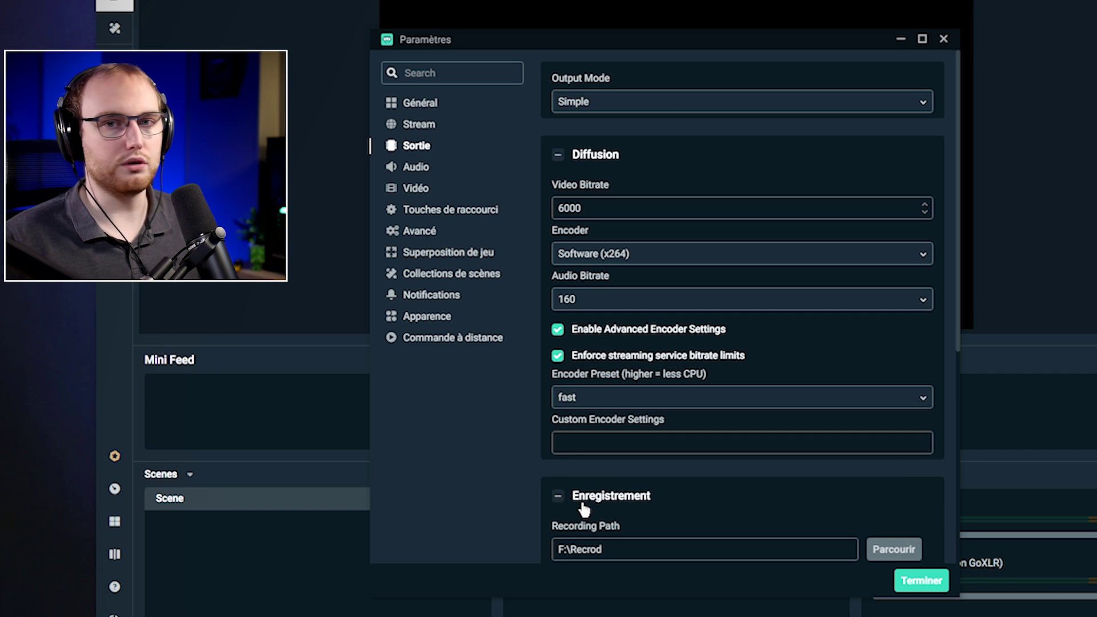
pyautogui.click(604, 402)
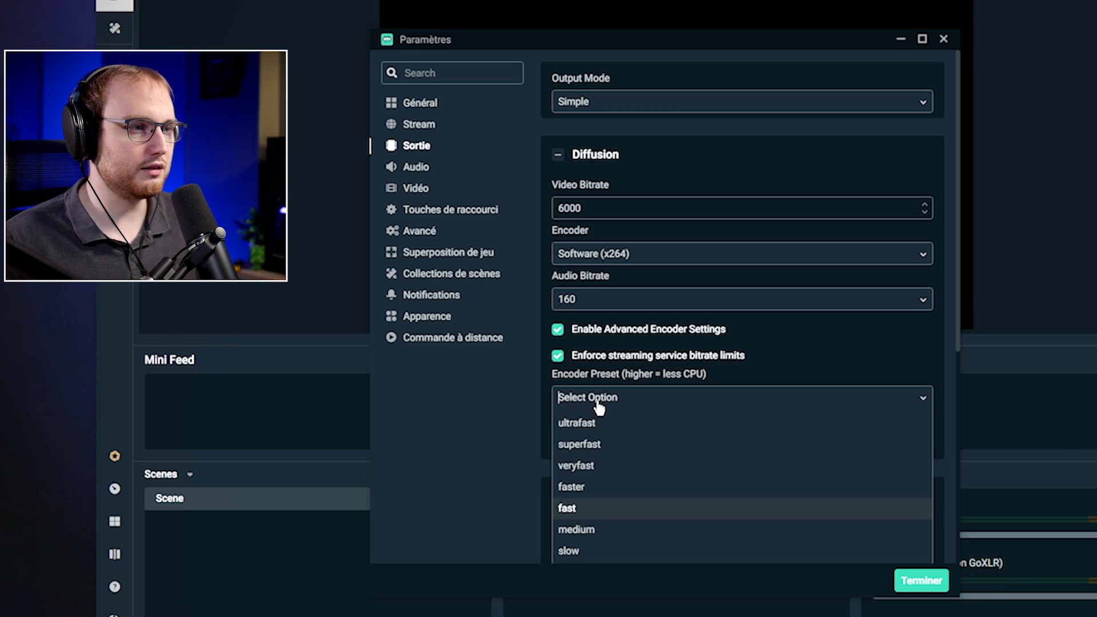
pyautogui.click(598, 467)
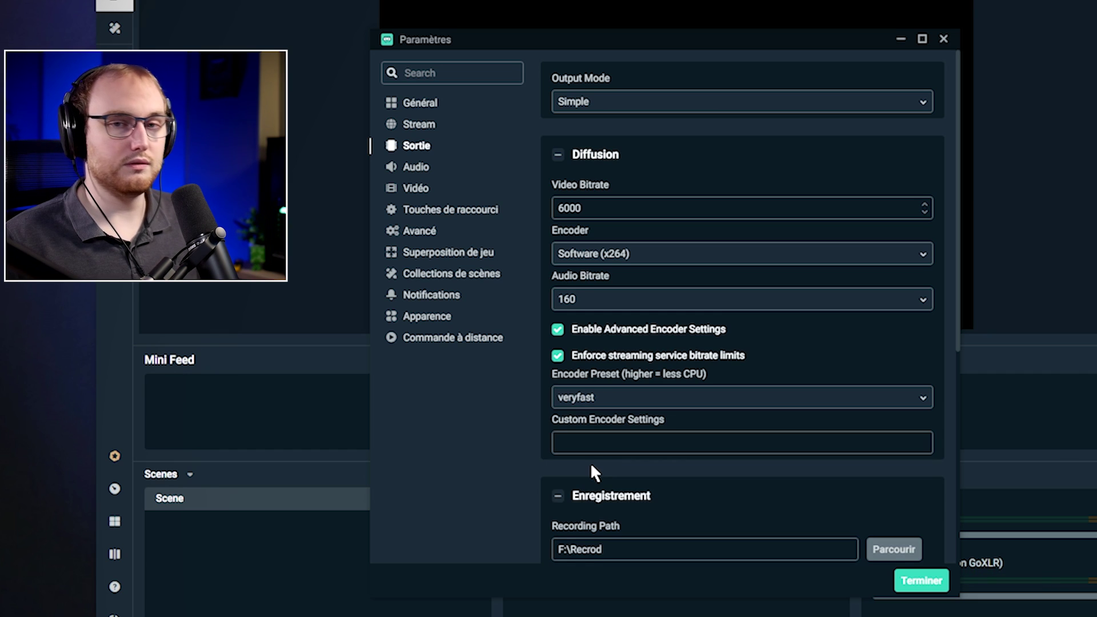
pyautogui.click(587, 397)
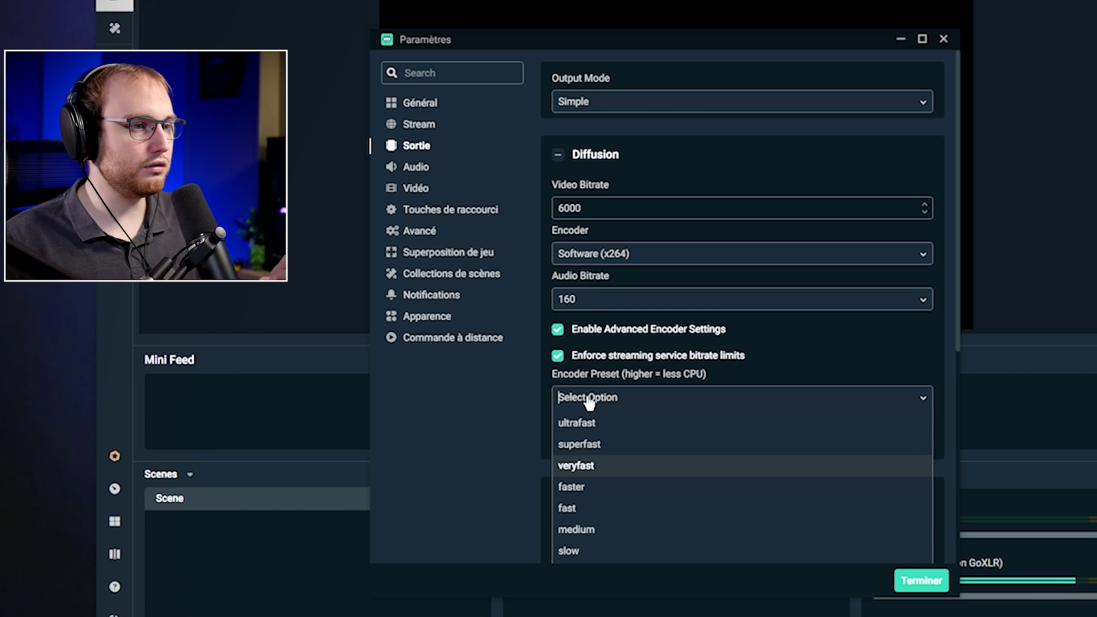
pyautogui.click(587, 466)
# Return the streaming encoder to Hardware (NVENC) (new) and disable the advanced encoder settings.
pyautogui.click(594, 253)
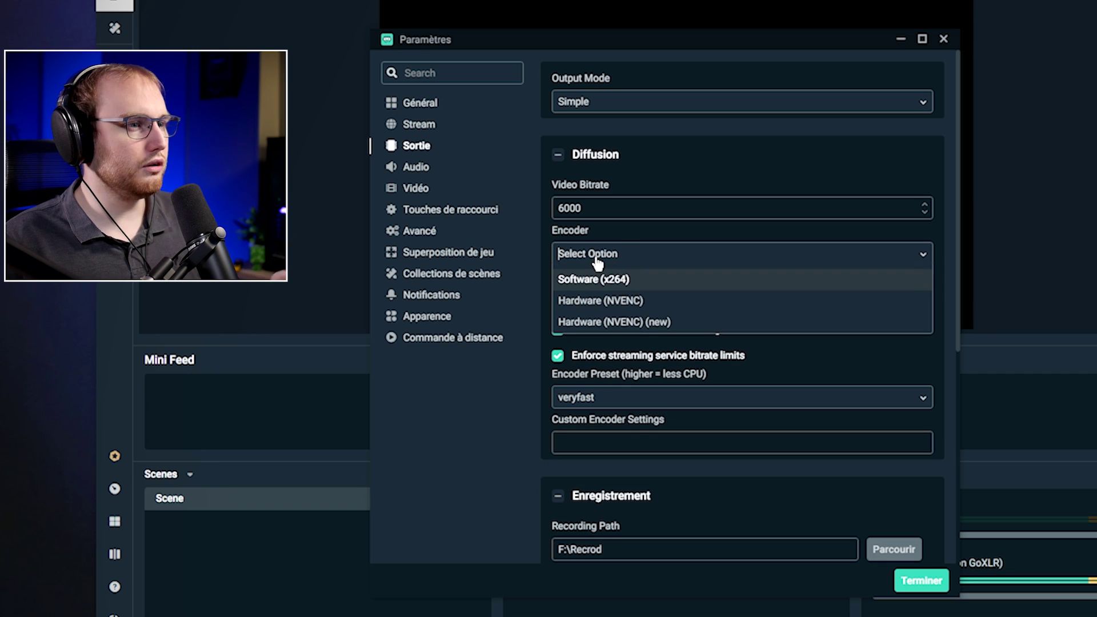
pyautogui.click(595, 320)
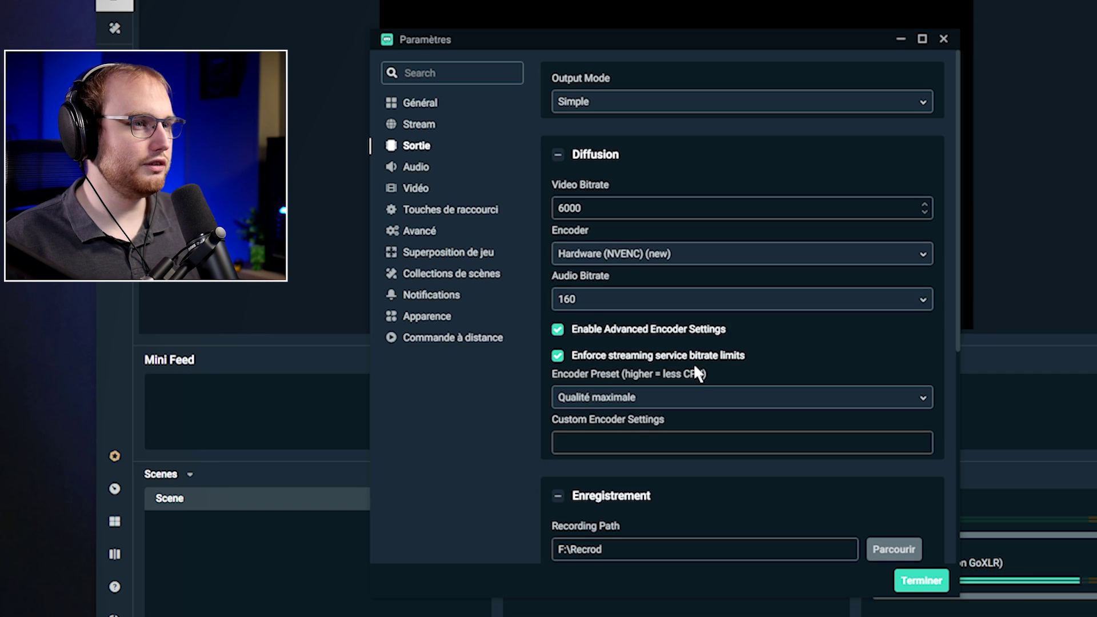
pyautogui.click(620, 261)
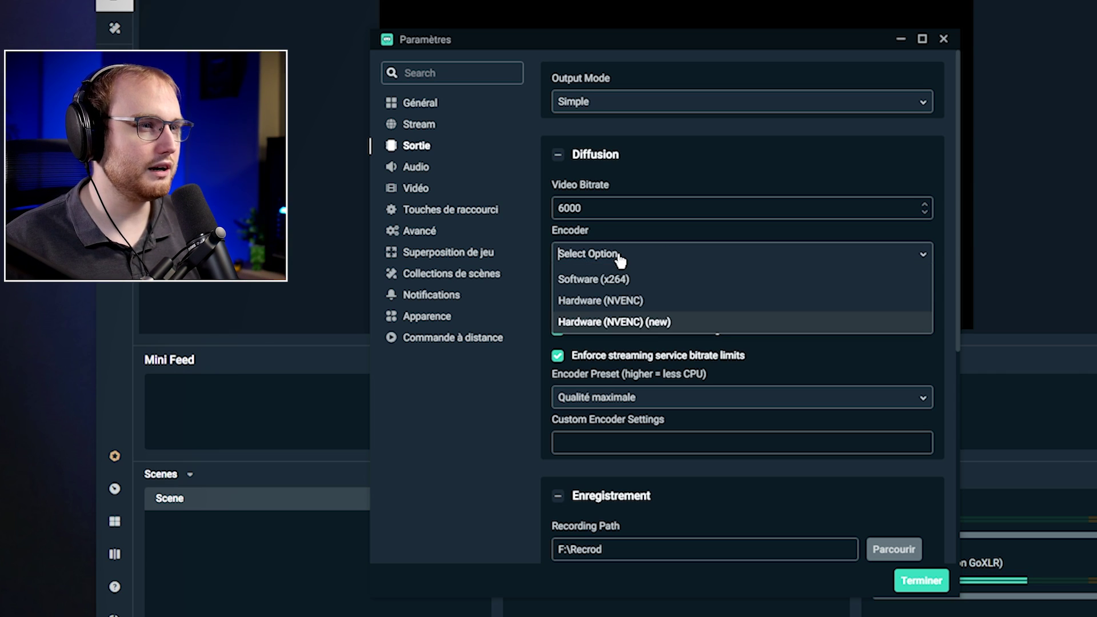
pyautogui.click(638, 324)
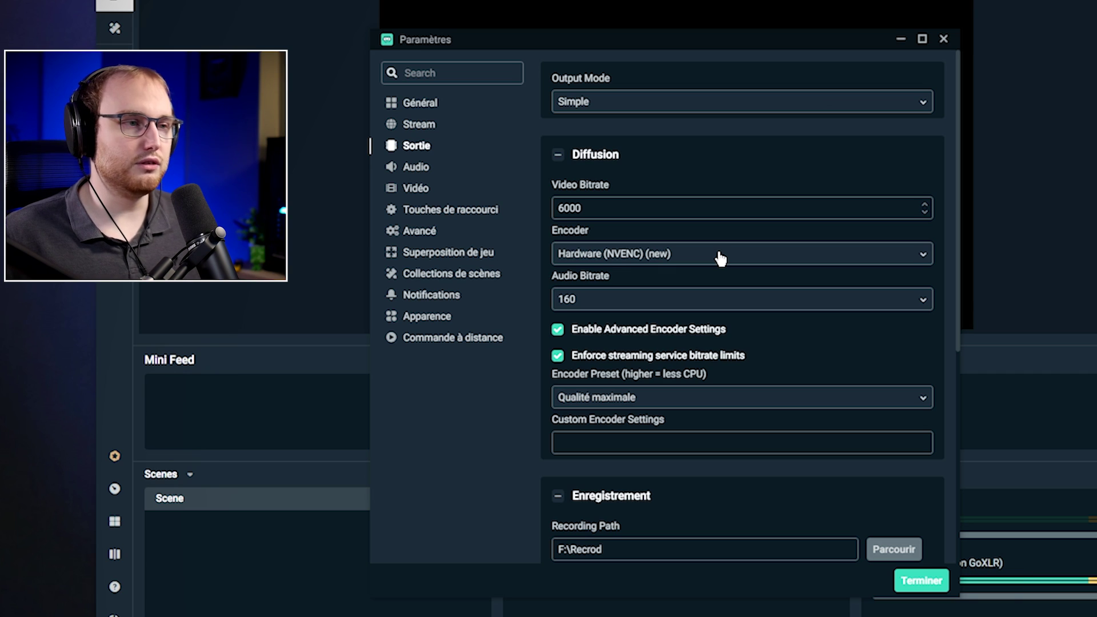
pyautogui.click(723, 330)
# Set the recording quality to Same as stream and the recording format to mkv.
pyautogui.scroll(-1, 760, 351)
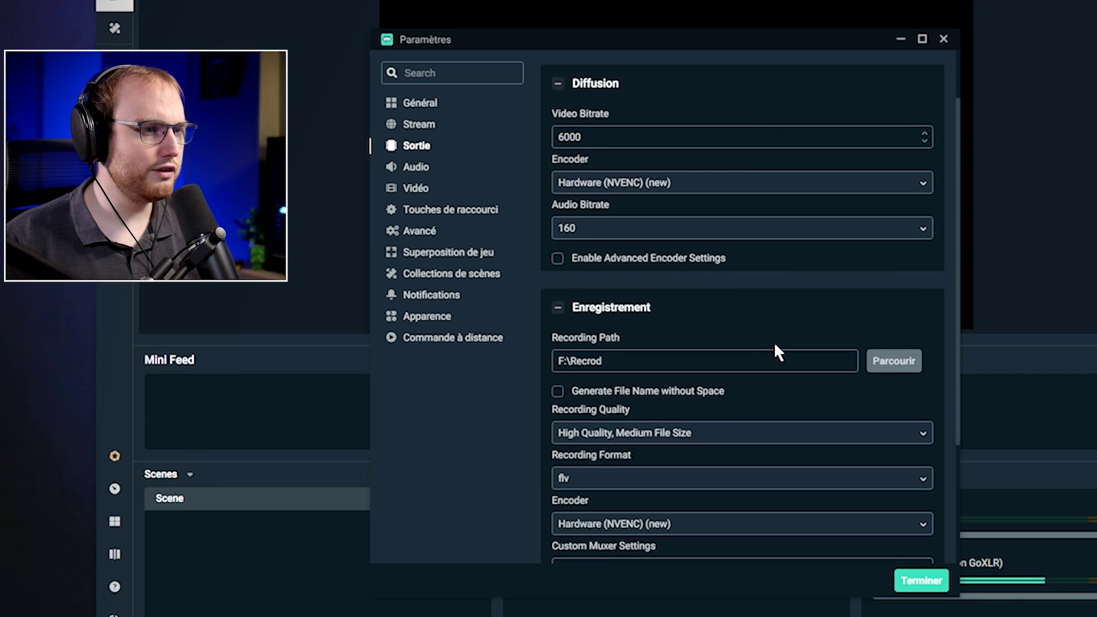
pyautogui.scroll(-1, 774, 341)
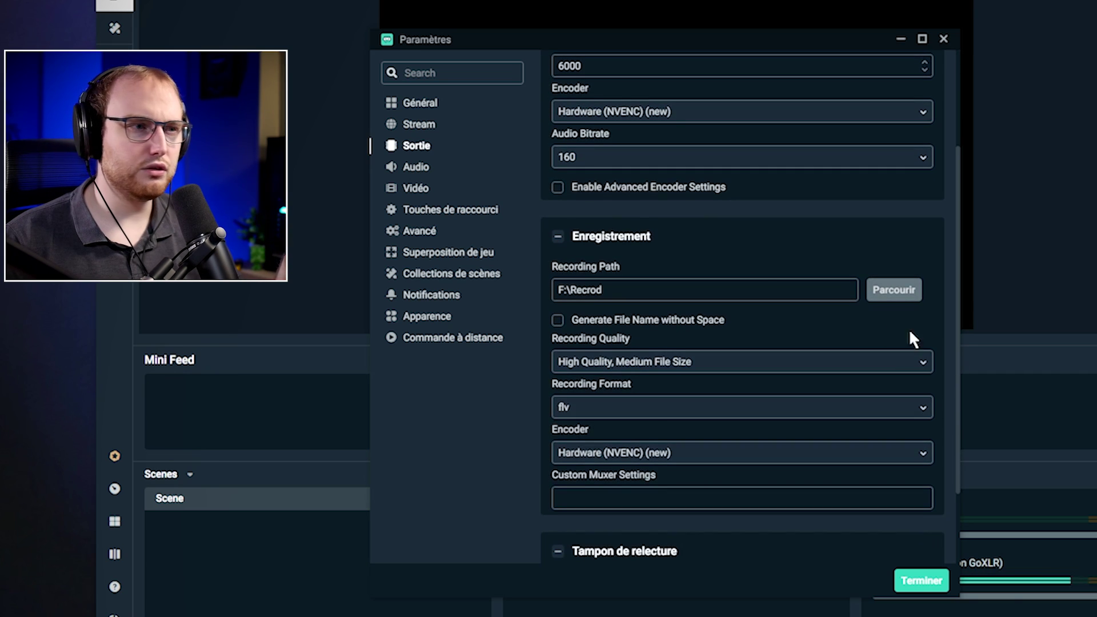
pyautogui.click(729, 291)
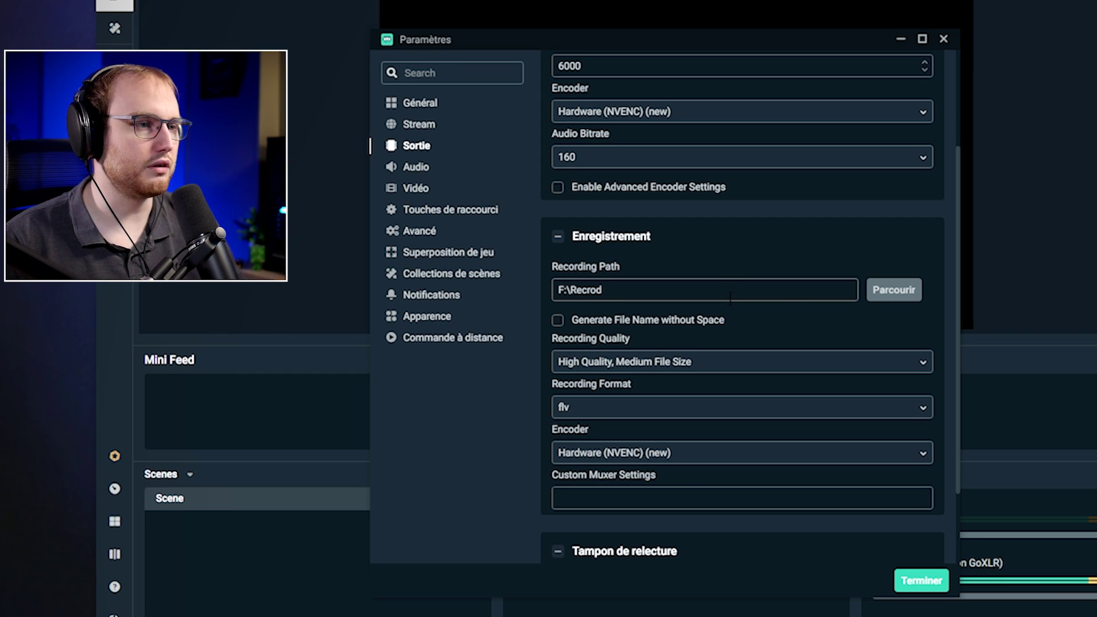
pyautogui.click(599, 369)
pyautogui.click(590, 387)
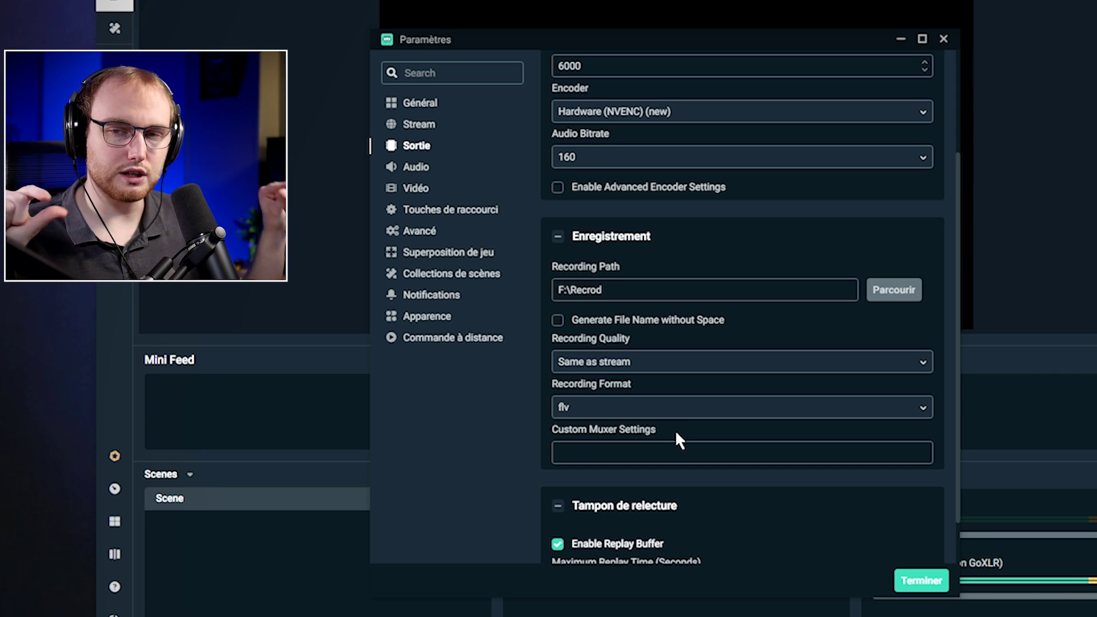
pyautogui.click(591, 410)
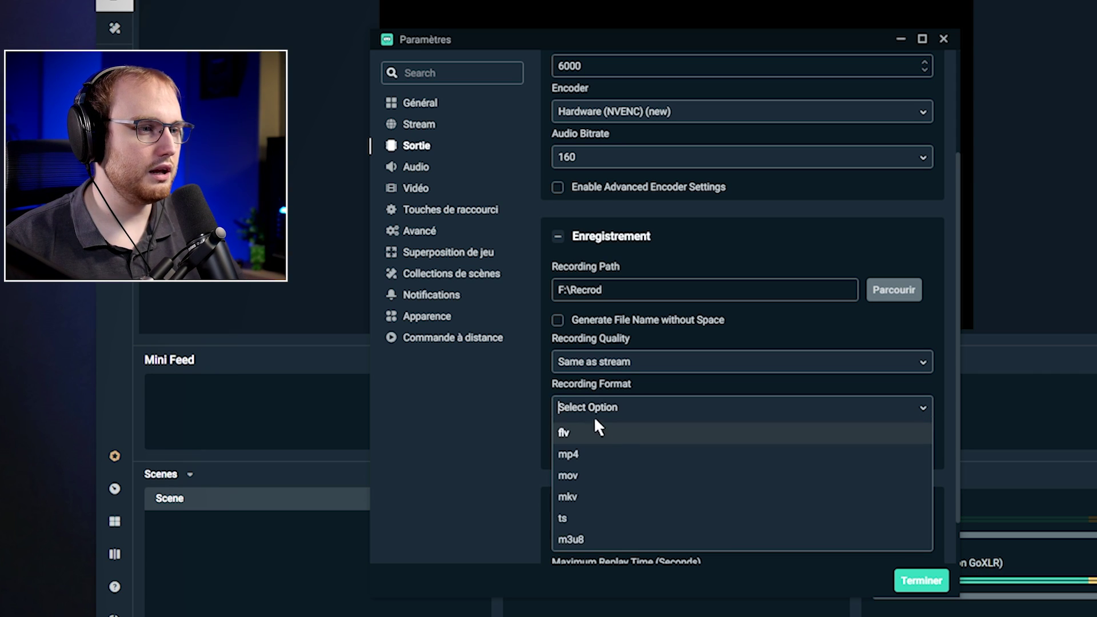
pyautogui.click(588, 494)
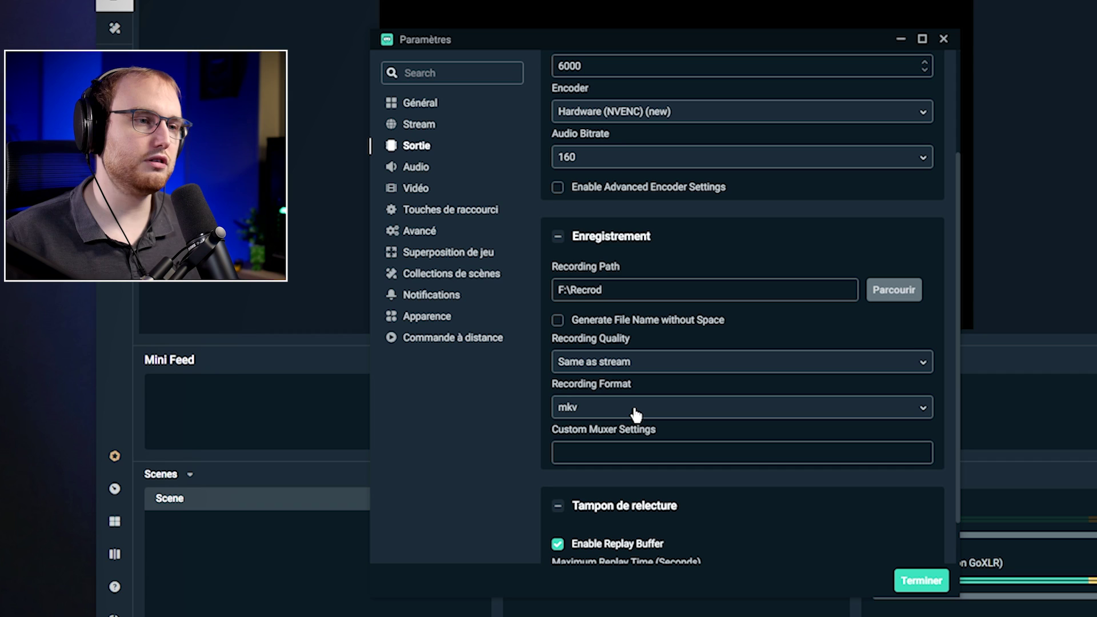
pyautogui.click(636, 414)
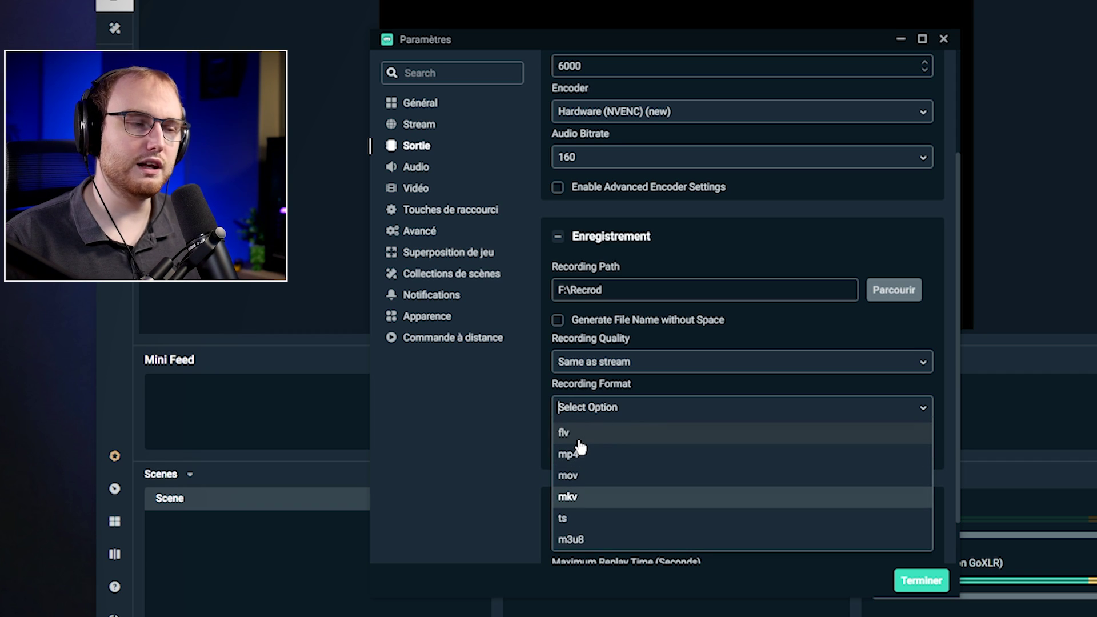
pyautogui.click(582, 502)
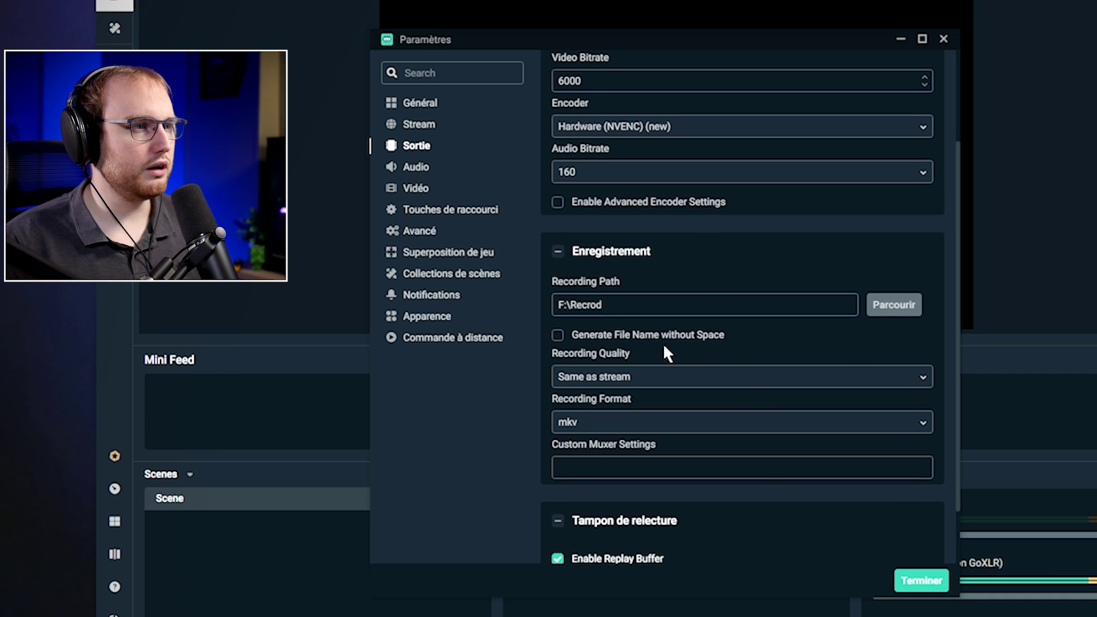
# Try the 128 and 96 audio bitrates for the stream, and set the audio bitrate back to 160.
pyautogui.scroll(3, 840, 285)
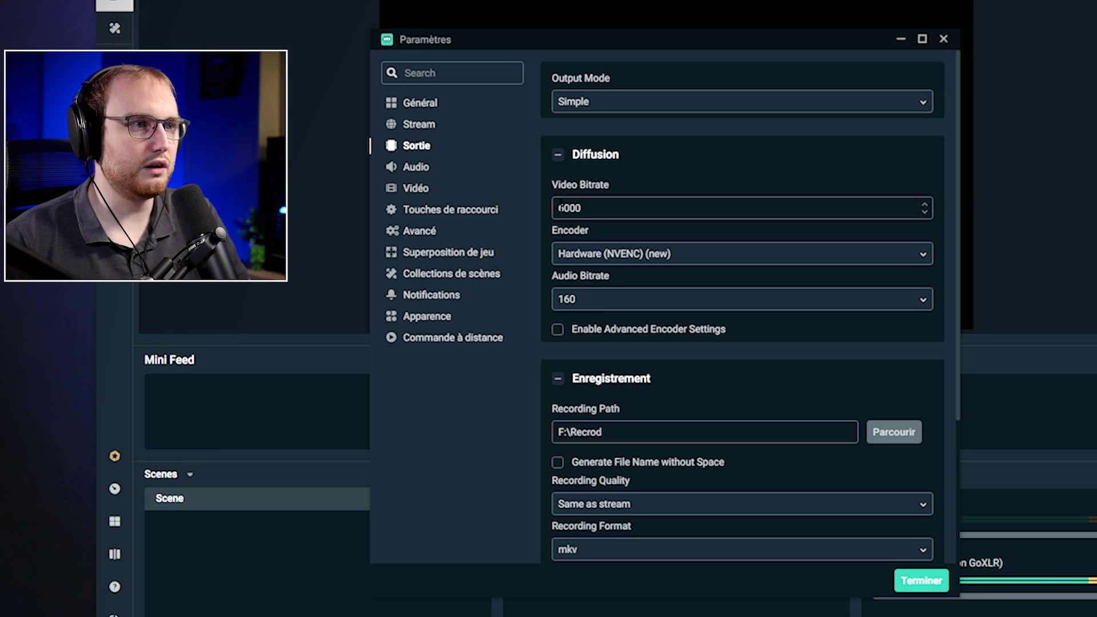
pyautogui.click(589, 307)
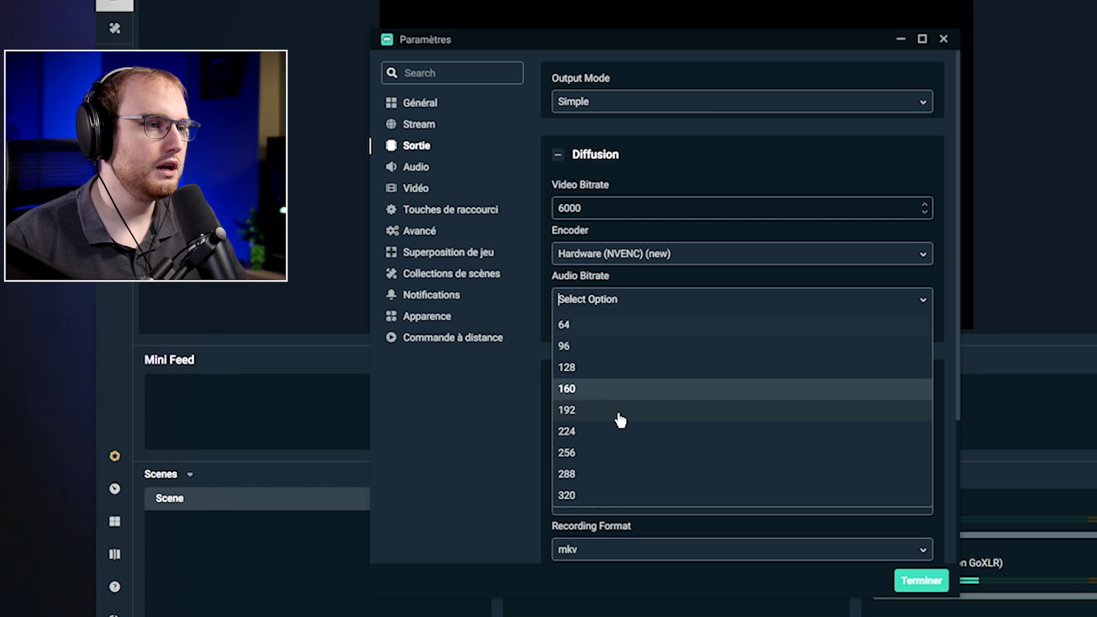
pyautogui.click(597, 370)
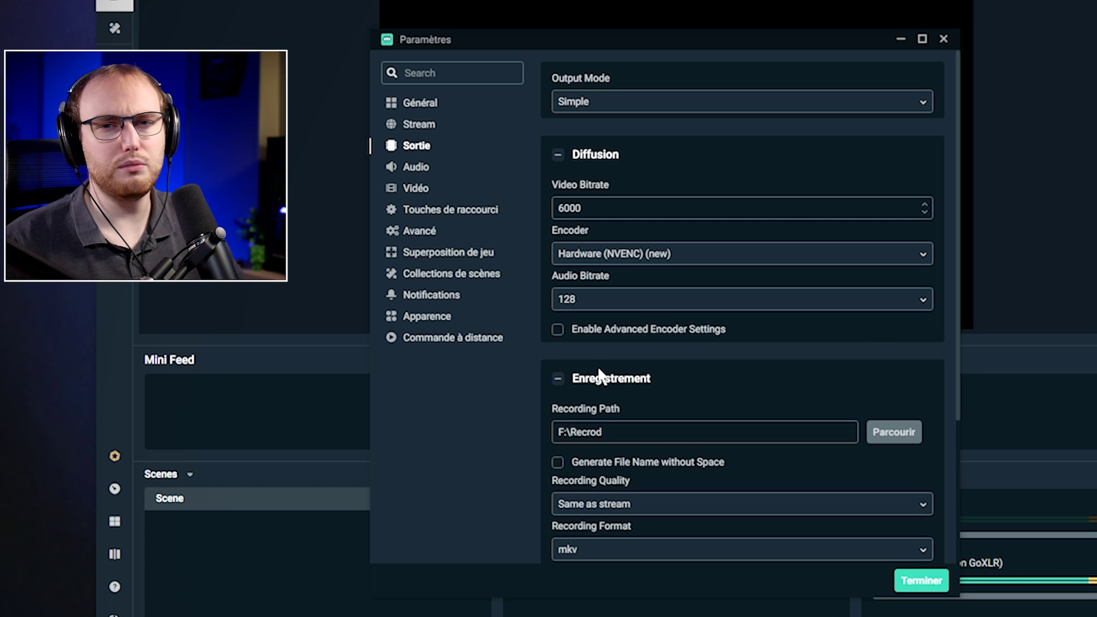
pyautogui.click(591, 308)
pyautogui.click(583, 347)
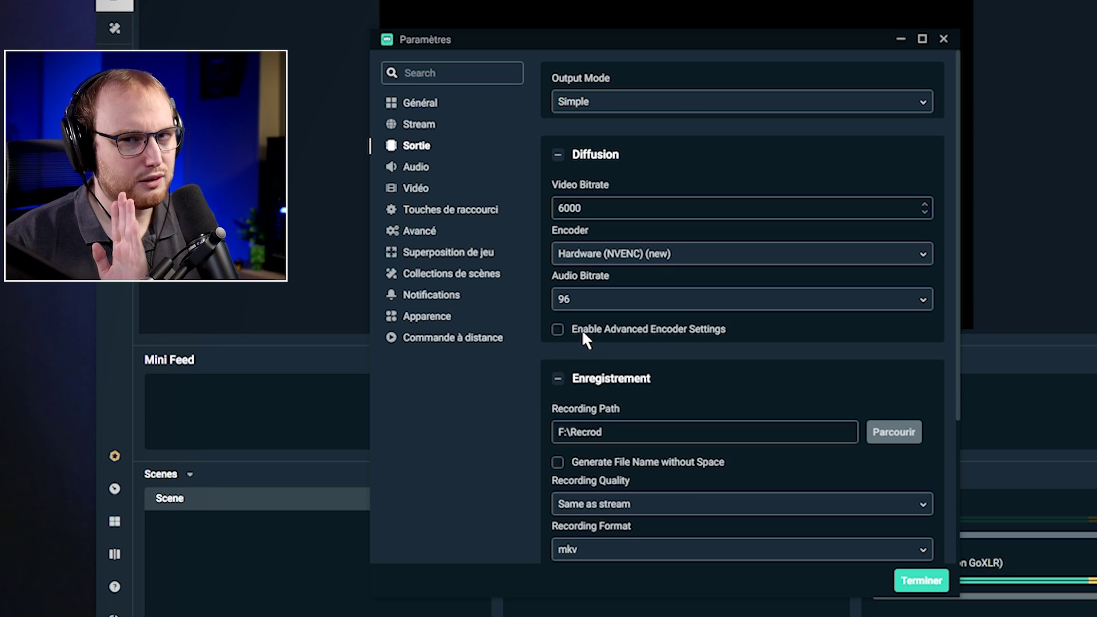
pyautogui.click(583, 303)
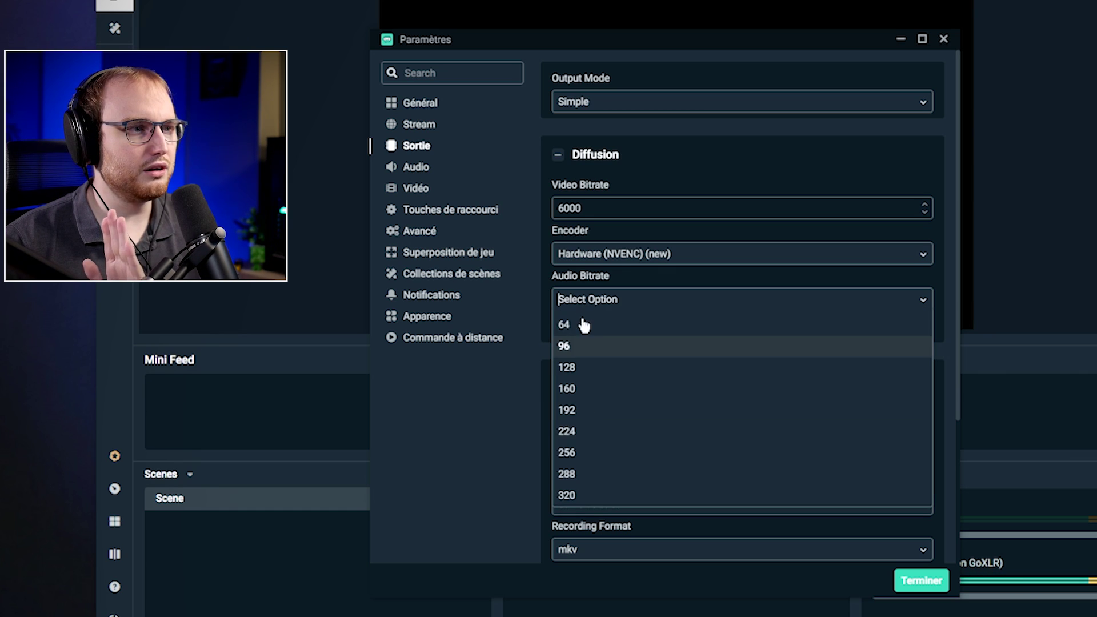
pyautogui.click(566, 347)
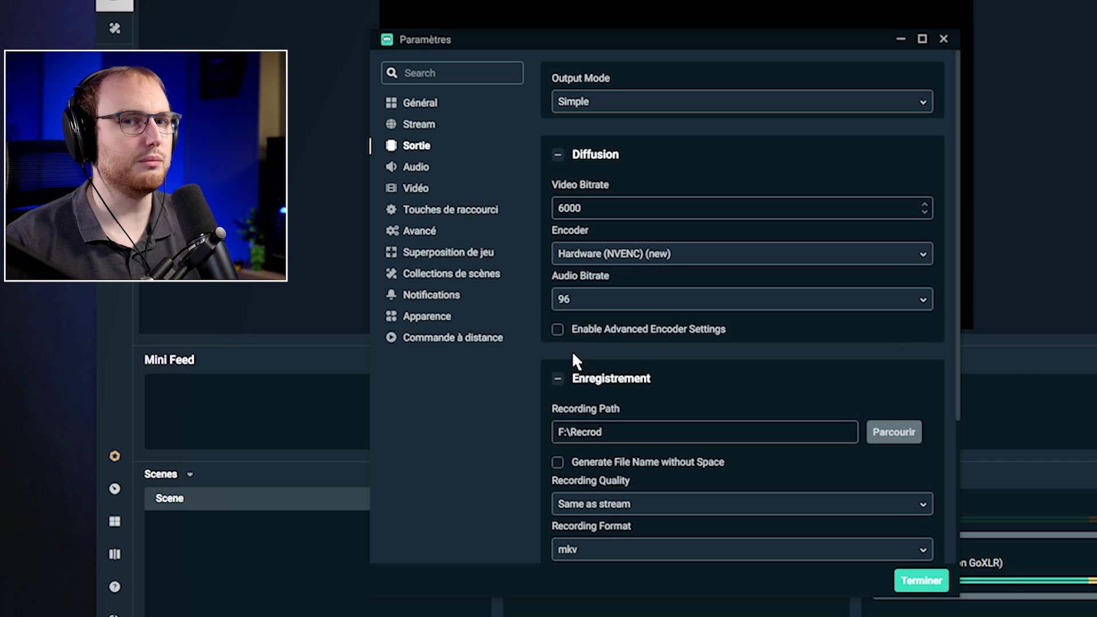
pyautogui.click(586, 300)
pyautogui.click(593, 369)
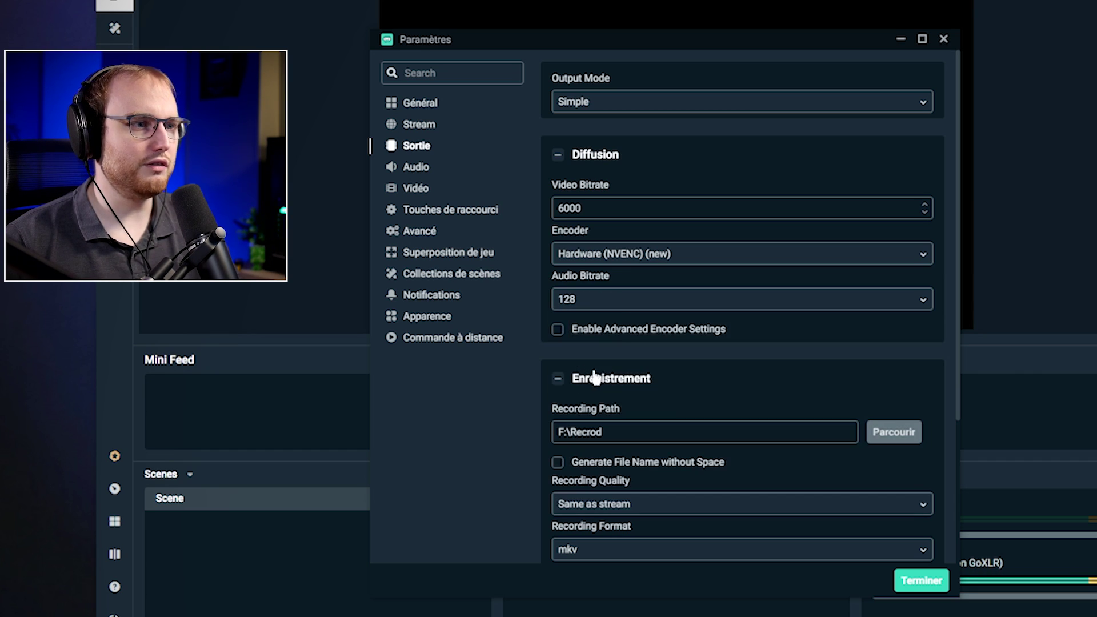
pyautogui.click(610, 304)
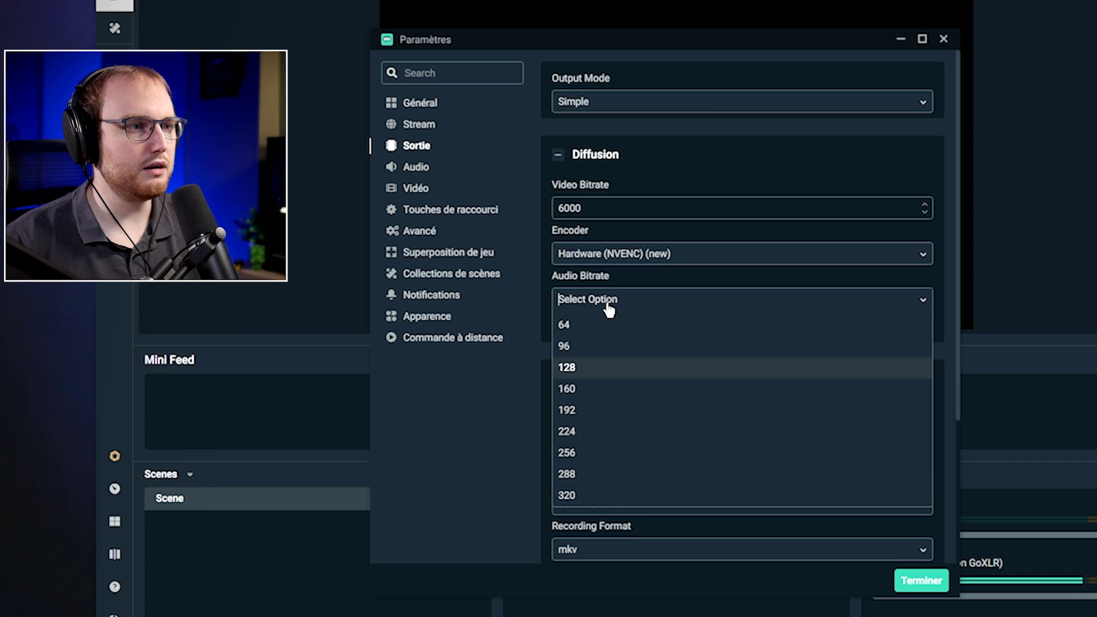
pyautogui.click(586, 389)
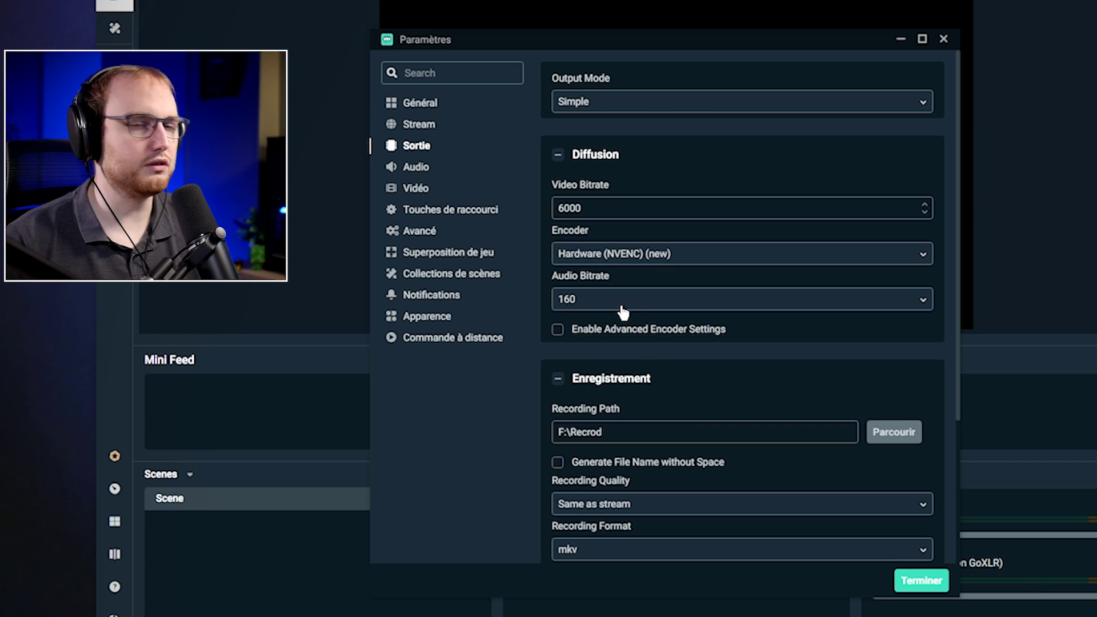
# Compare the 1920x1080, 1280x720 and 852x480 output resolutions in the video settings, and select 1920x1080.
pyautogui.click(406, 191)
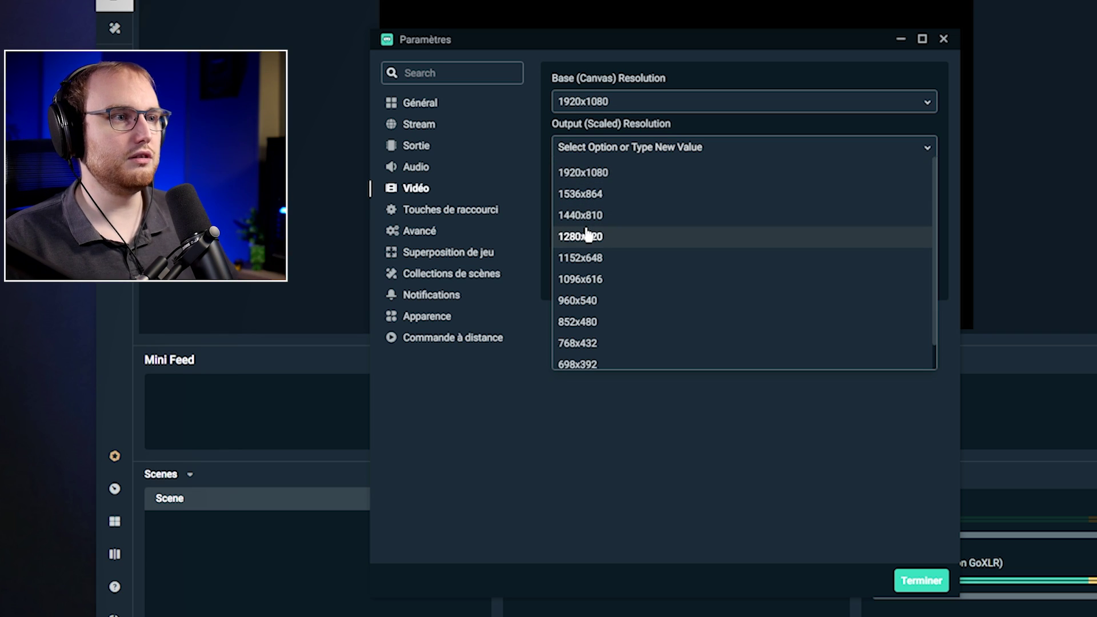
pyautogui.click(589, 177)
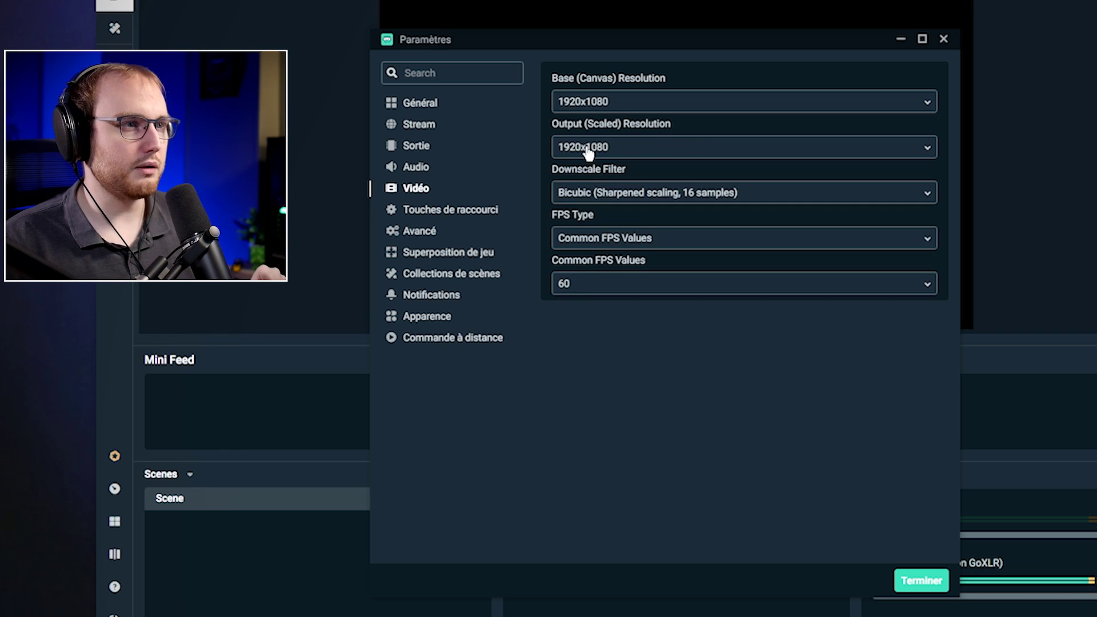
pyautogui.click(620, 148)
pyautogui.click(584, 236)
pyautogui.click(604, 152)
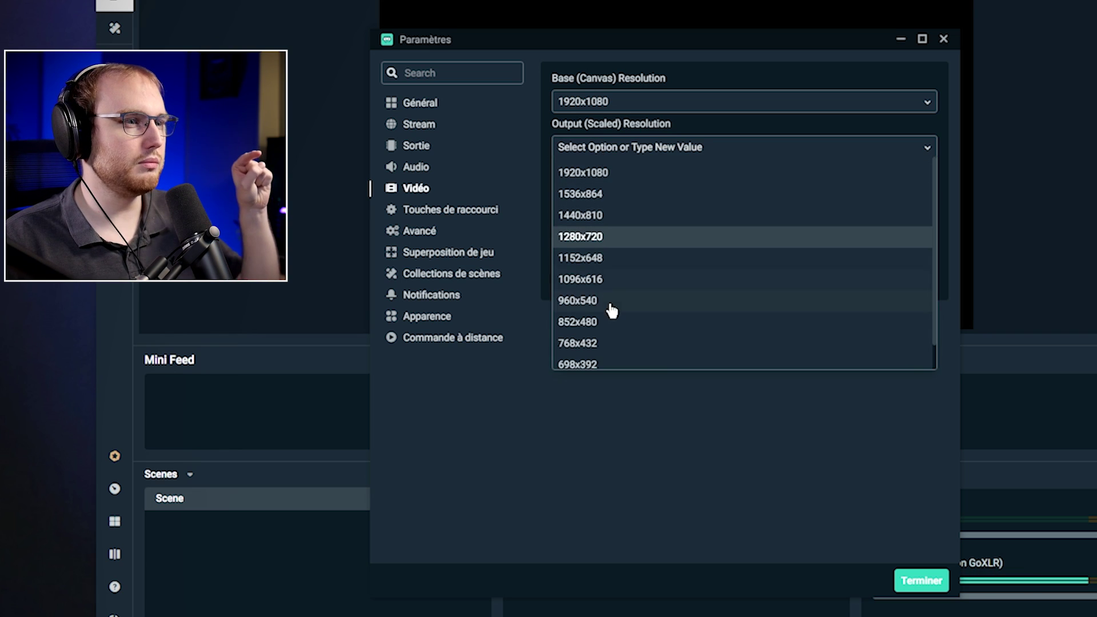
pyautogui.click(605, 321)
pyautogui.click(583, 155)
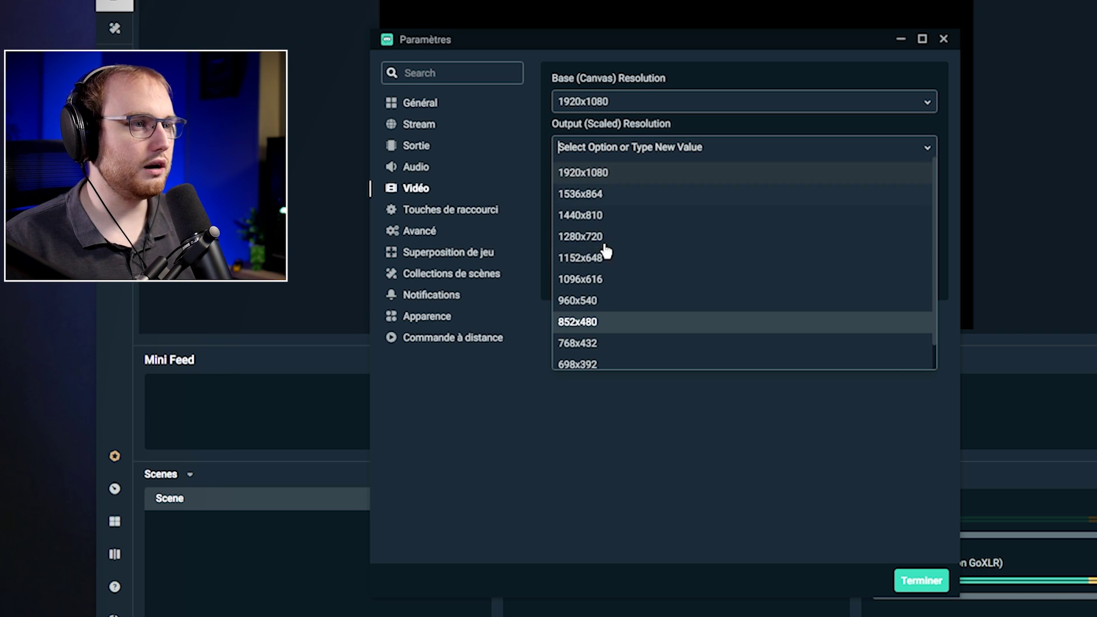
pyautogui.click(617, 175)
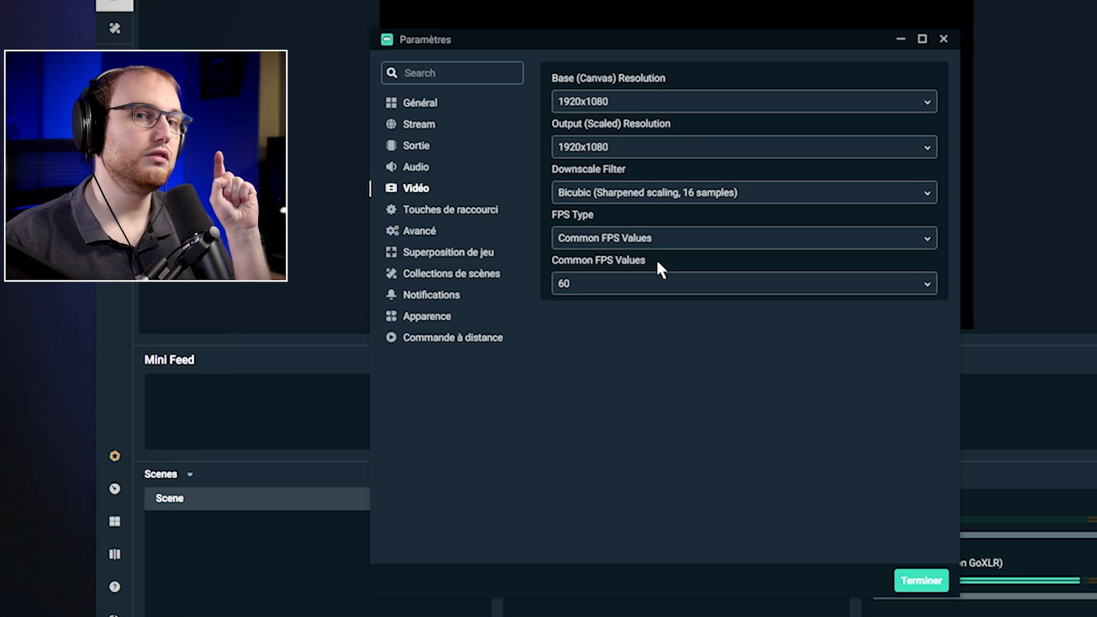
# Try the 1280x720 and 852x480 output (scaled) resolutions once more.
pyautogui.click(603, 145)
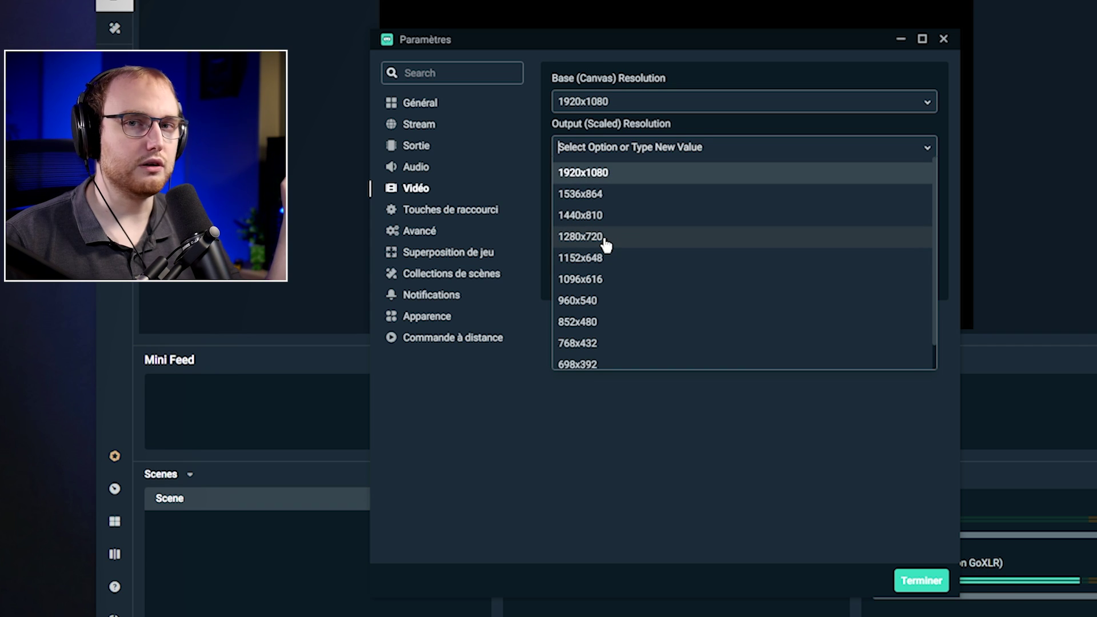
pyautogui.click(606, 240)
pyautogui.click(606, 150)
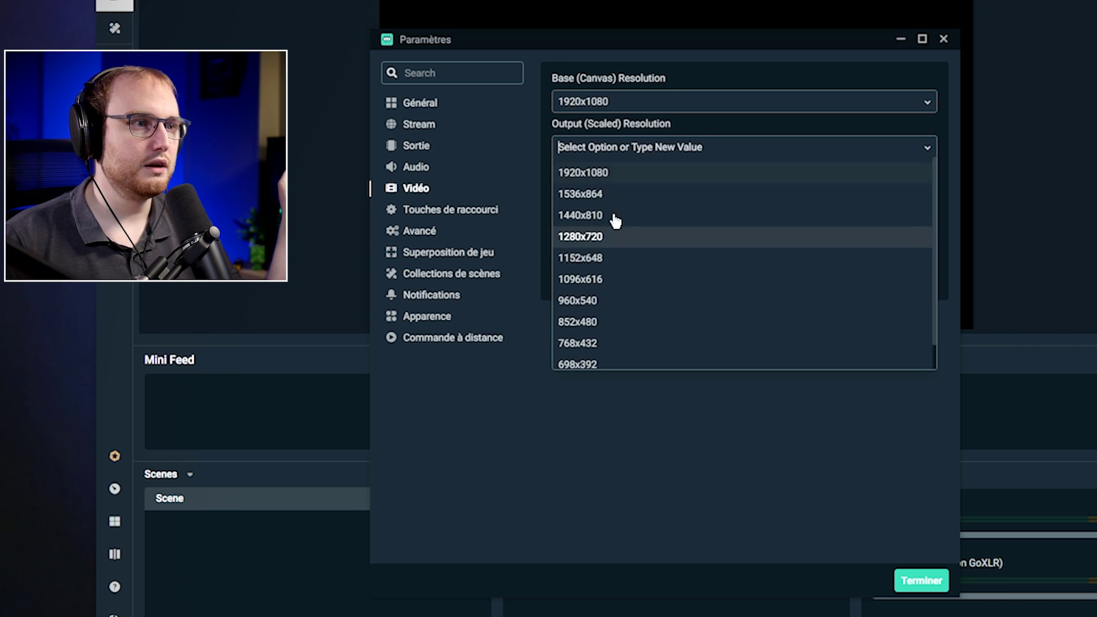
pyautogui.click(603, 322)
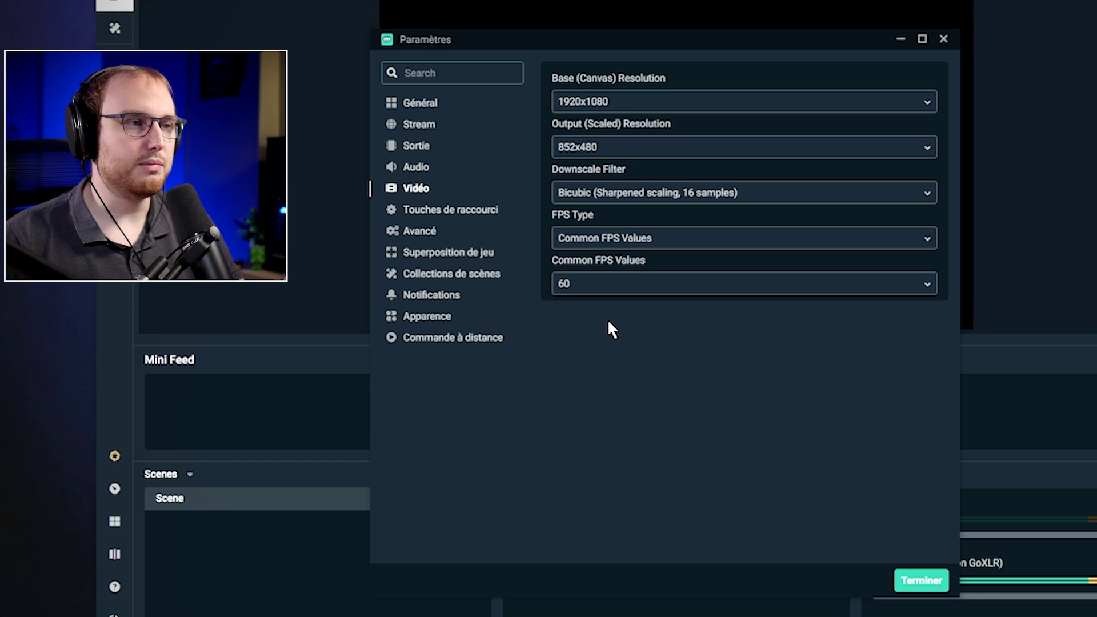
# Try a common FPS value of 30, and set it back to 60.
pyautogui.click(581, 287)
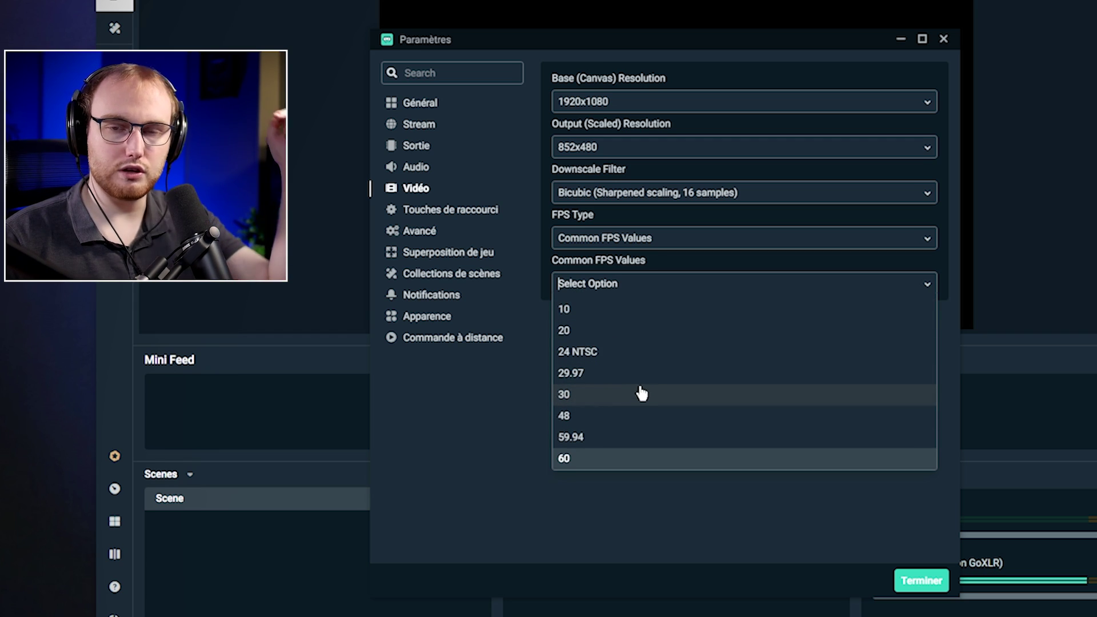
pyautogui.click(629, 395)
pyautogui.click(590, 291)
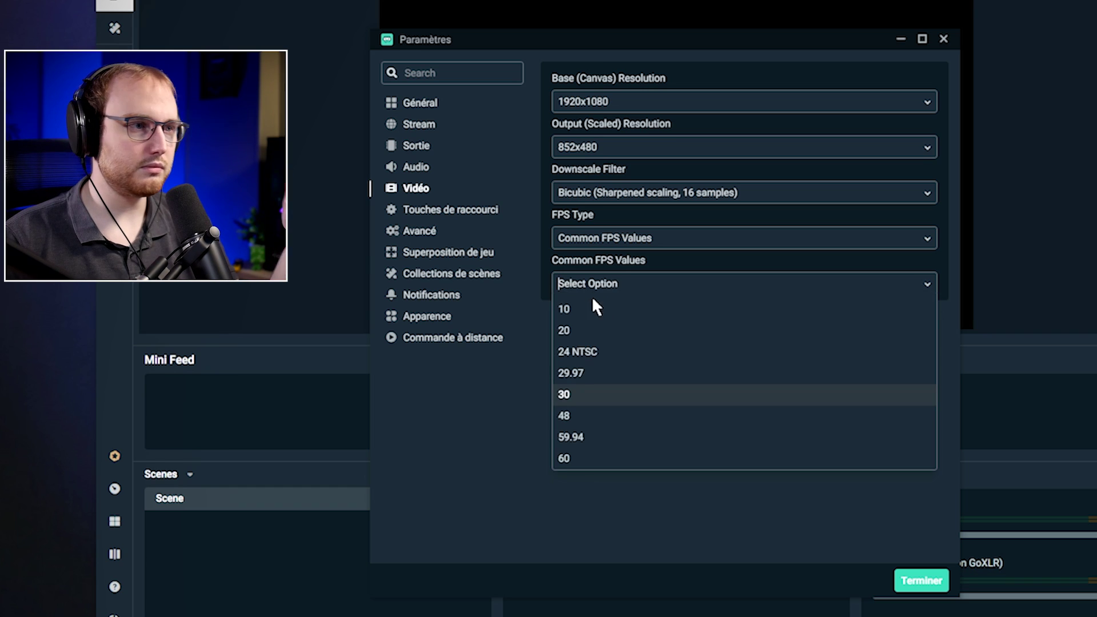
pyautogui.click(569, 457)
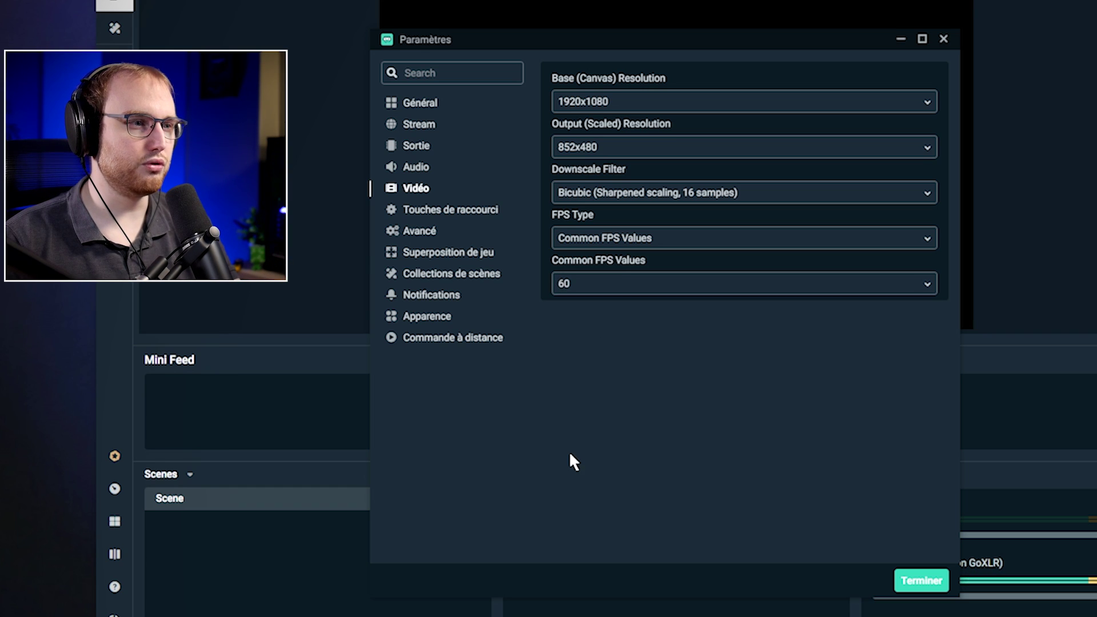
# Set the output (scaled) resolution to 1920x1080.
pyautogui.click(600, 150)
pyautogui.click(612, 184)
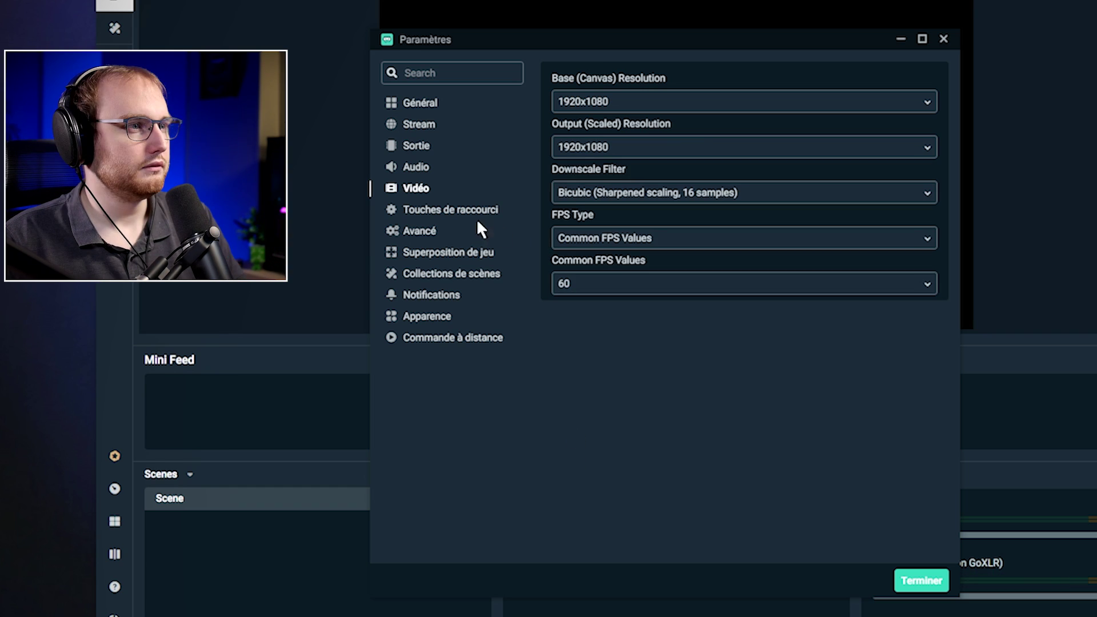
# In the audio settings, select Par défaut for desktop audio device 1 and keep Chat Mic (TC-Helicon GoXLR) as microphone device 1.
pyautogui.click(419, 170)
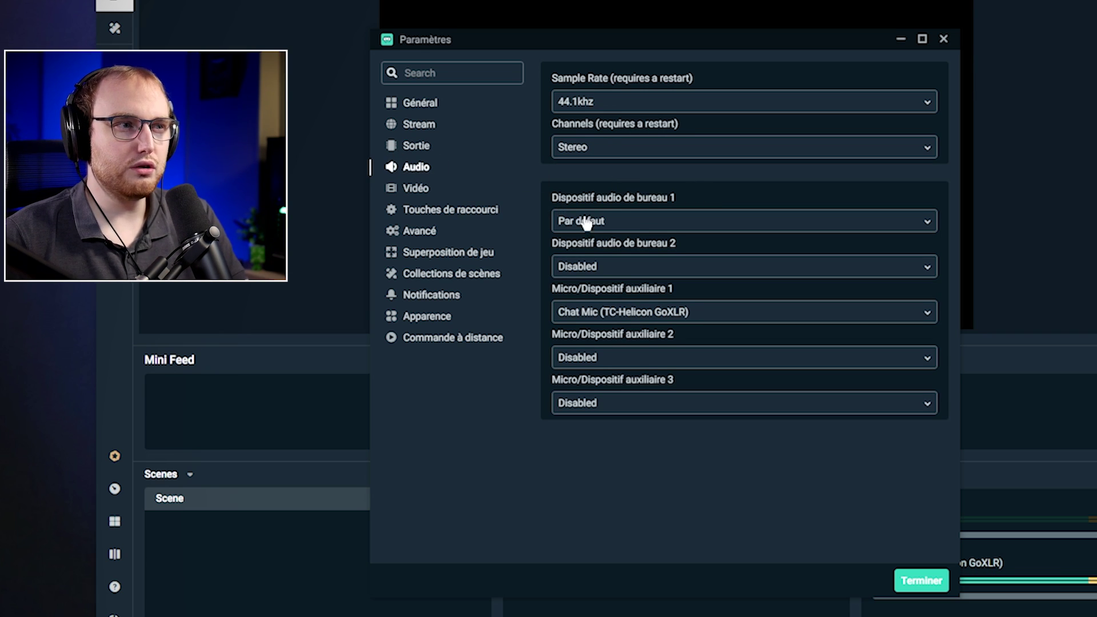
pyautogui.click(624, 224)
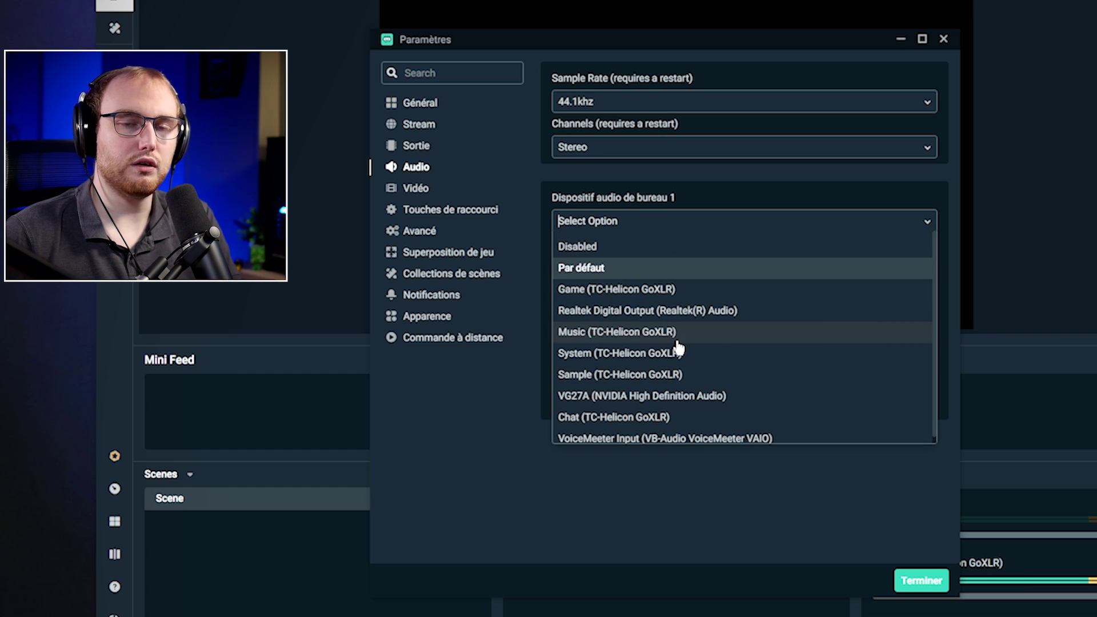
pyautogui.click(591, 273)
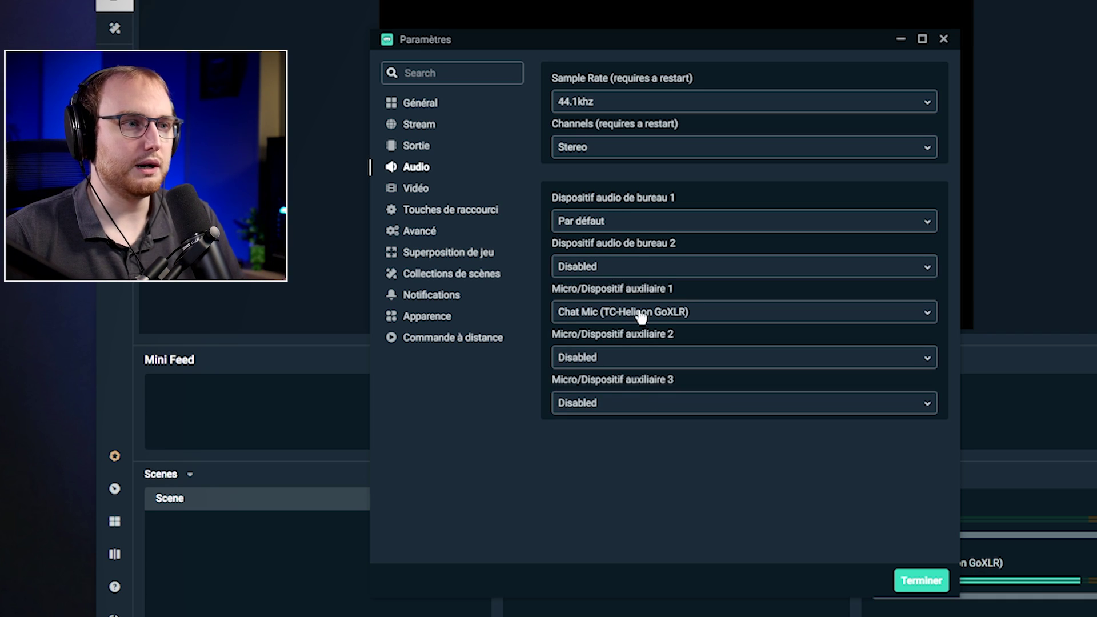
pyautogui.click(599, 311)
pyautogui.press('Return')
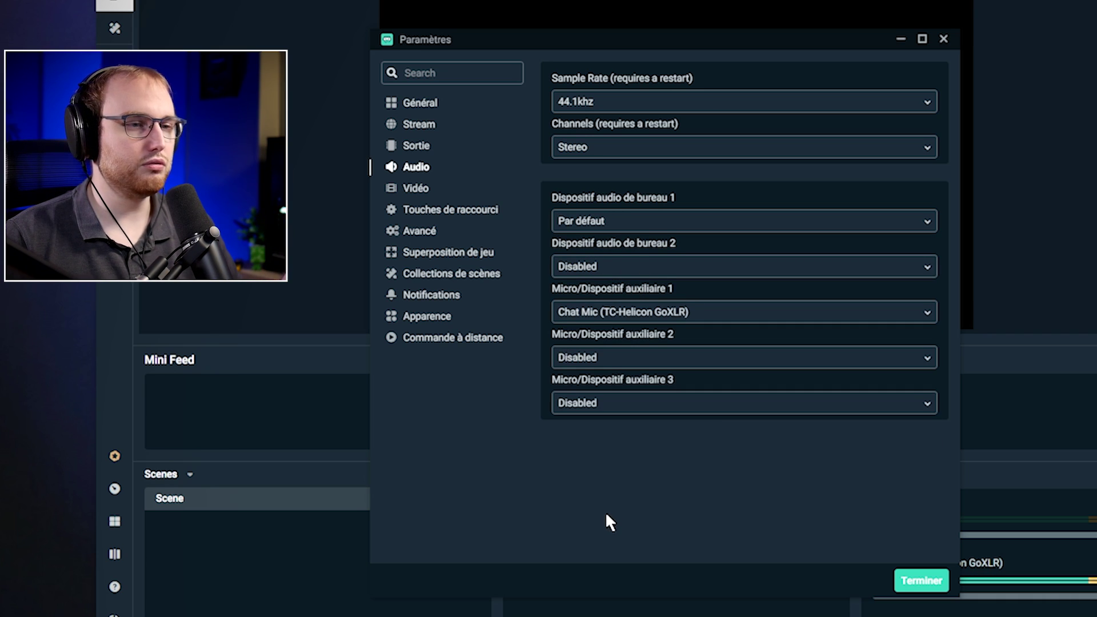
# Examine the devices available for desktop audio device 2, leaving it on Disabled.
pyautogui.click(608, 275)
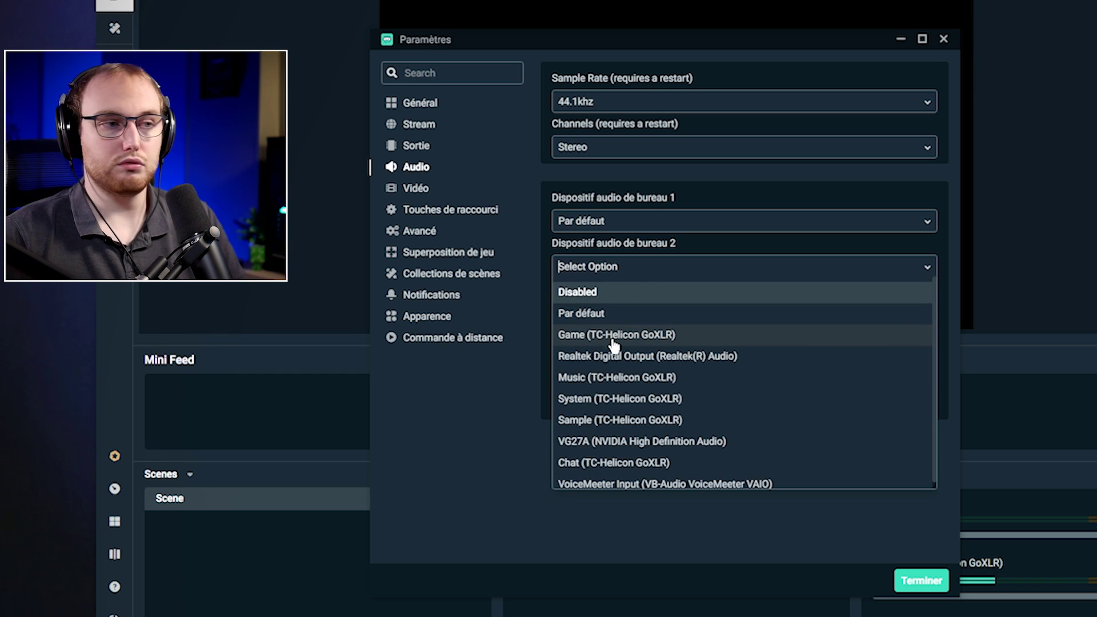
pyautogui.click(626, 526)
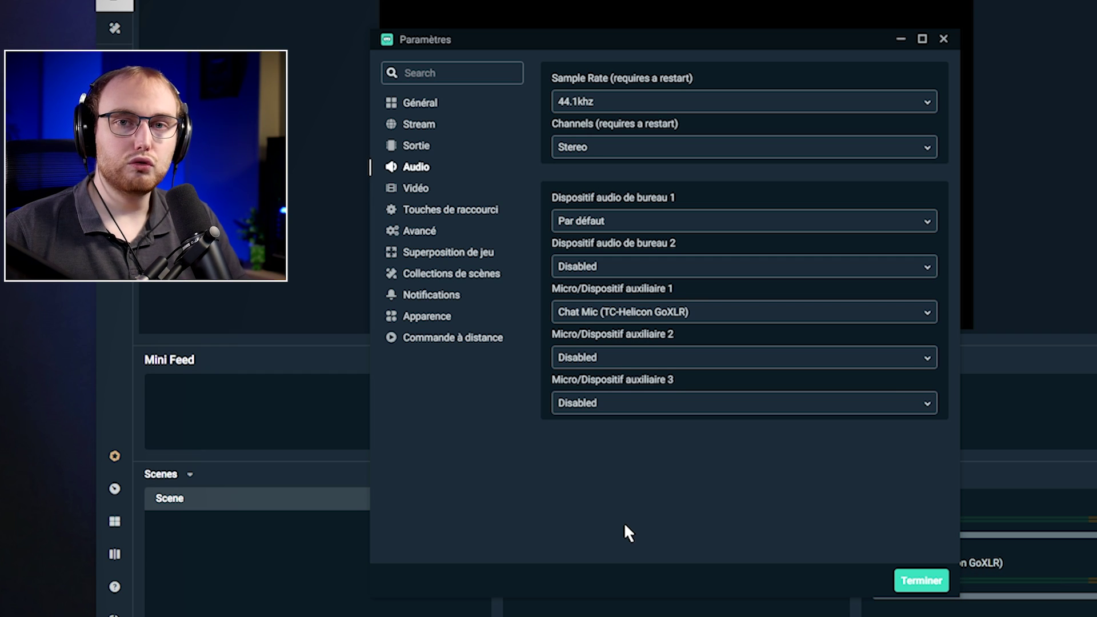
pyautogui.click(647, 270)
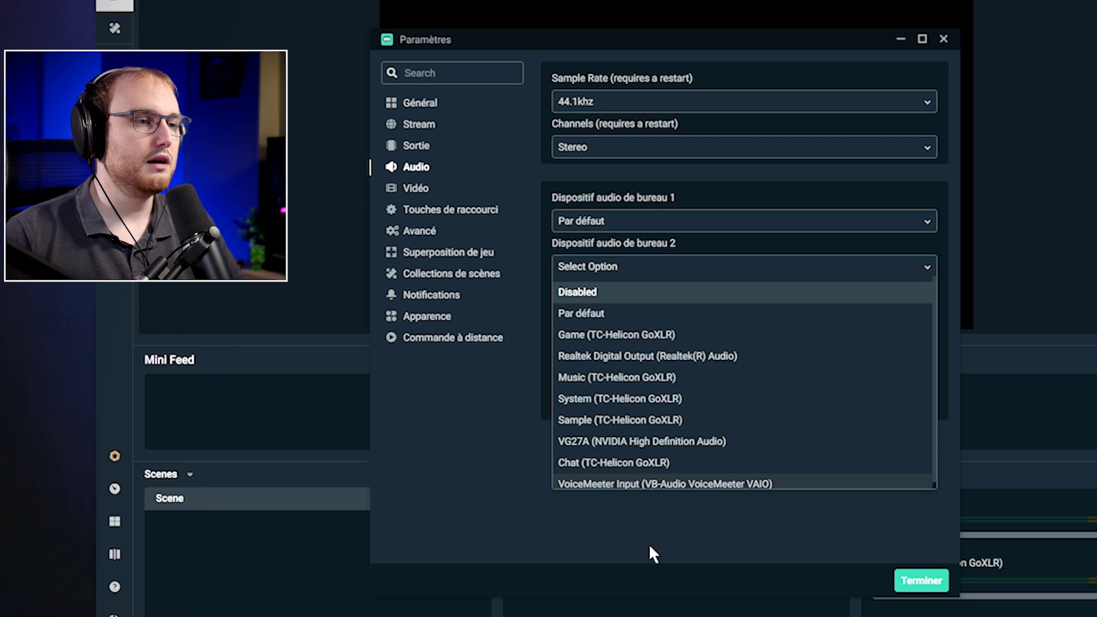
pyautogui.click(653, 519)
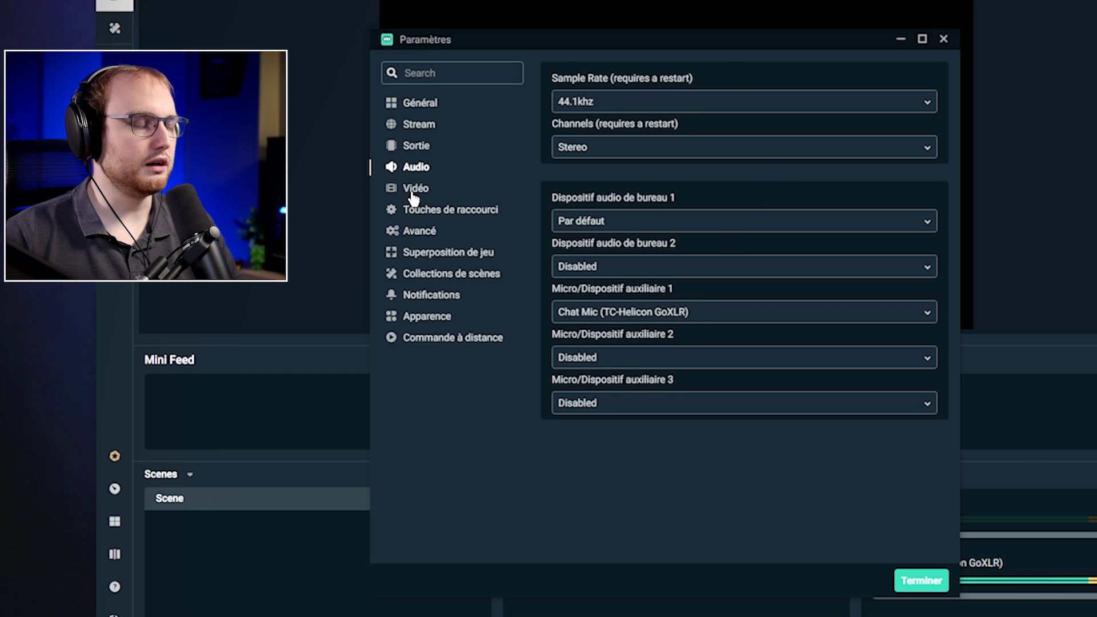
# Review the hotkey, advanced, game overlay and scene collection settings.
pyautogui.click(428, 212)
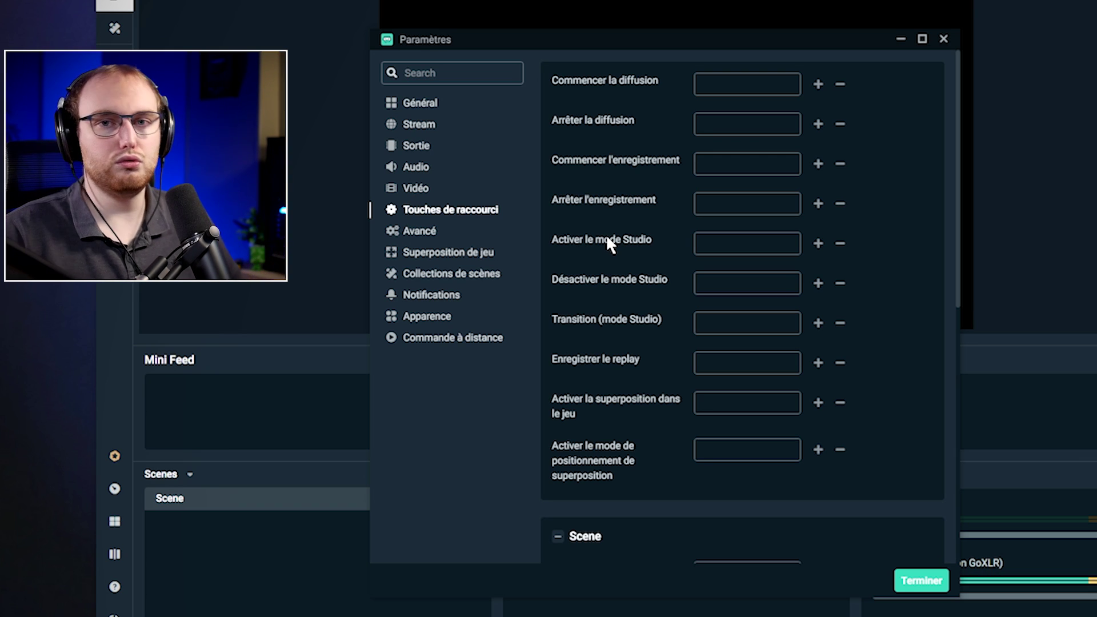
pyautogui.click(414, 237)
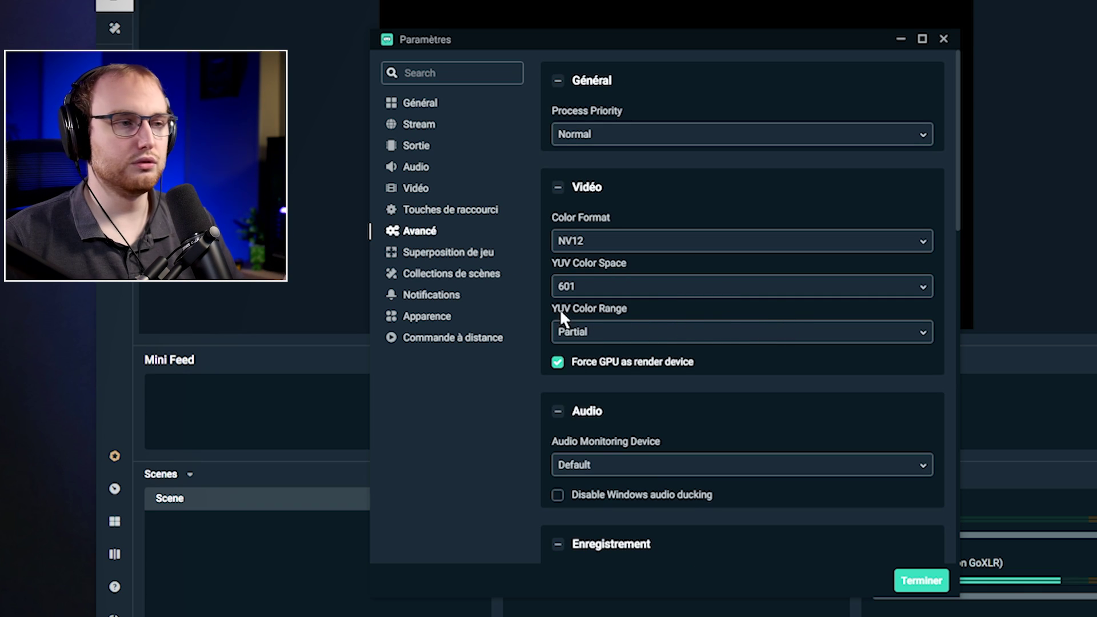
pyautogui.click(428, 255)
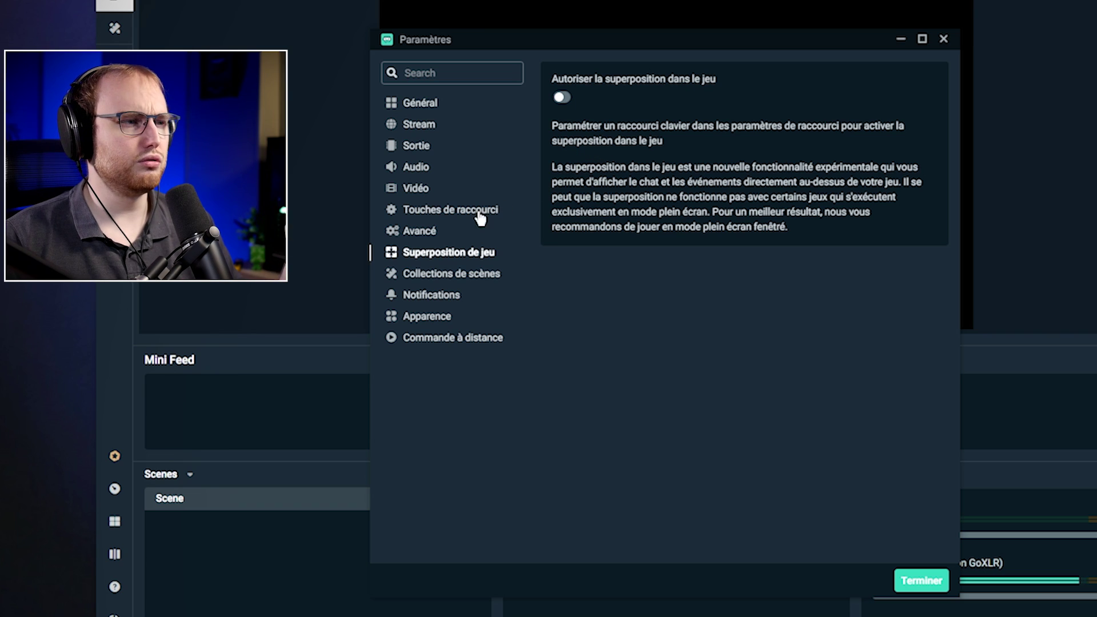
pyautogui.click(439, 277)
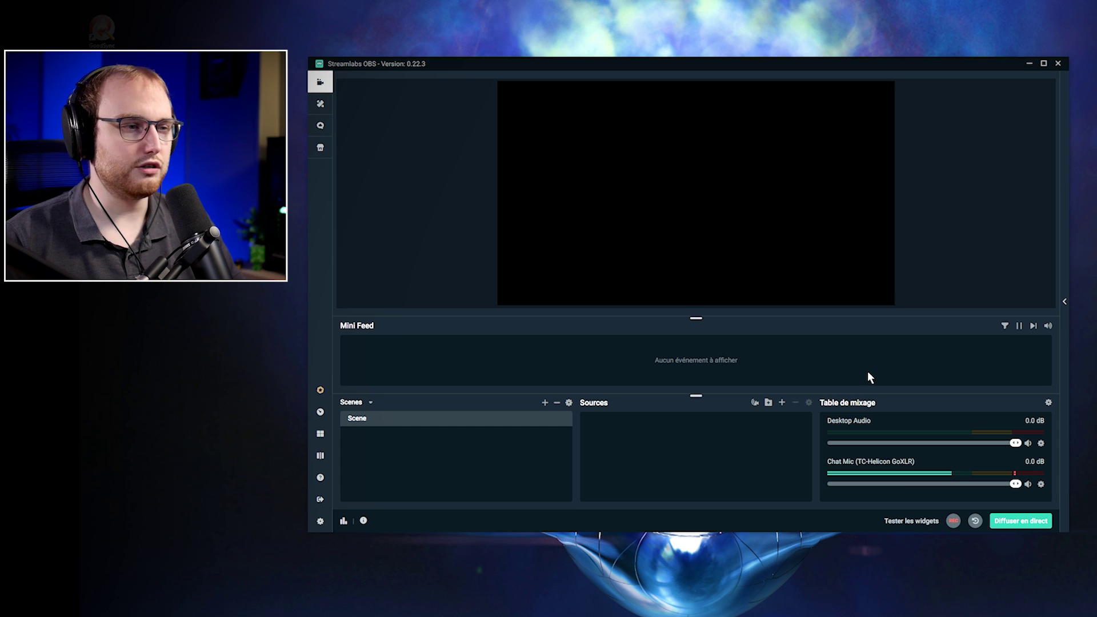
# Enlarge the Mini Feed area by reducing the height of the preview above it.
pyautogui.moveTo(726, 318); pyautogui.dragTo(731, 282)
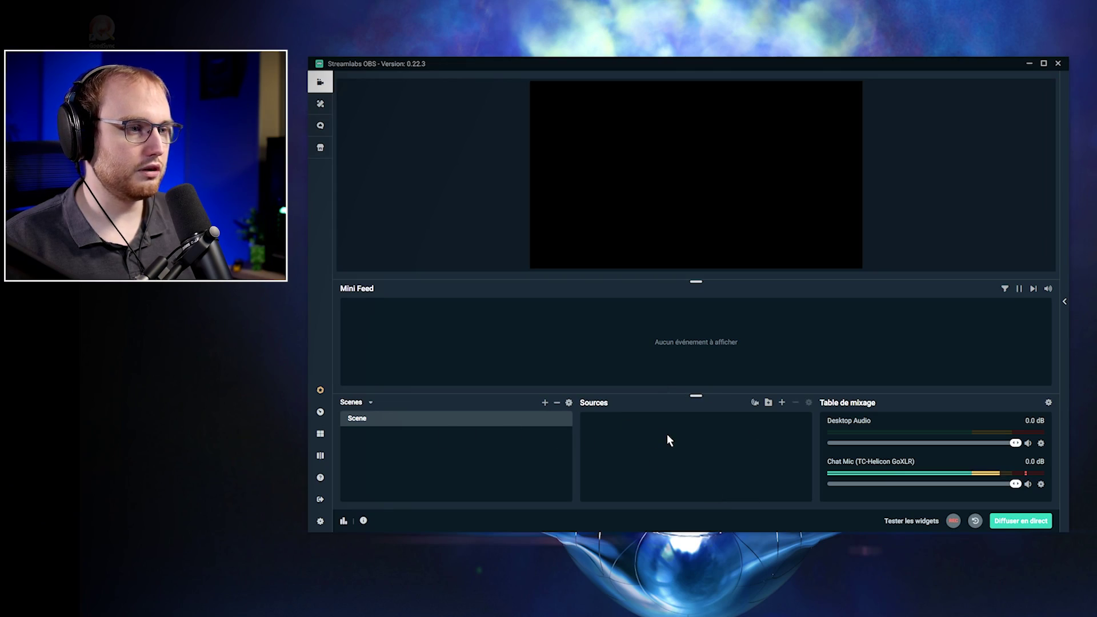
pyautogui.rightClick(753, 401)
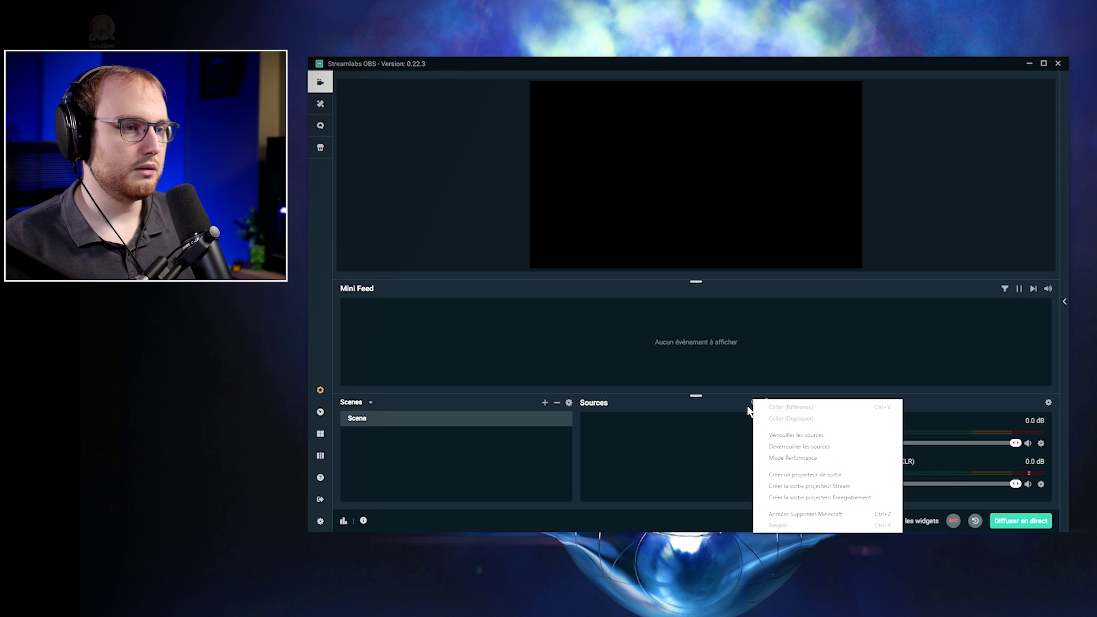
pyautogui.click(687, 455)
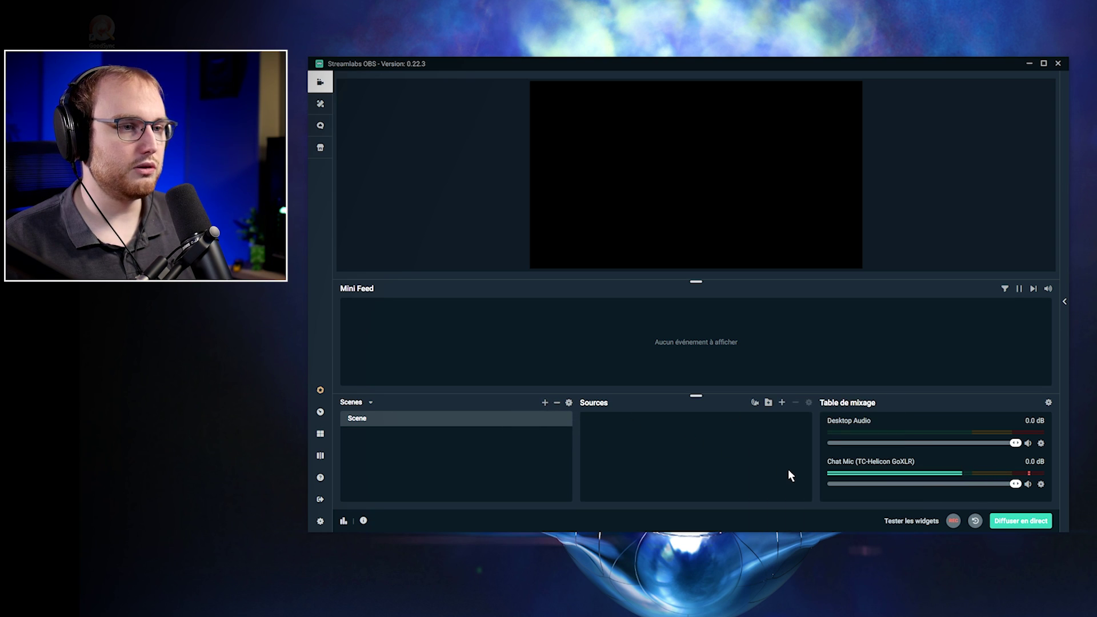
# Browse the available source types and add a Capture de jeu source named Minecraft in Automatique mode with cursor capture enabled.
pyautogui.click(782, 403)
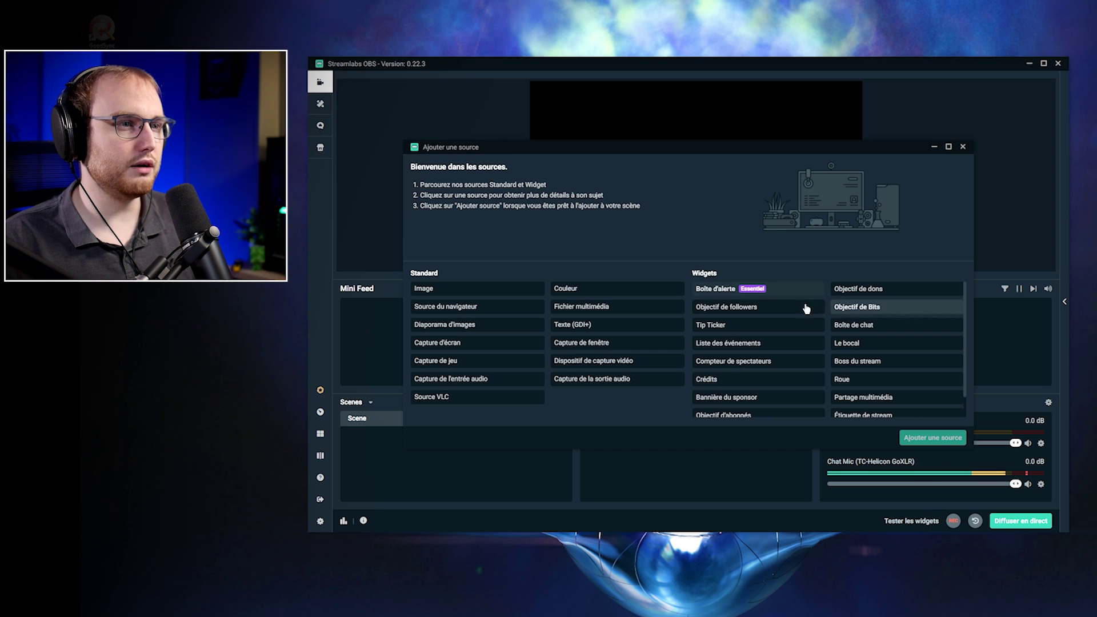
pyautogui.scroll(-1, 771, 327)
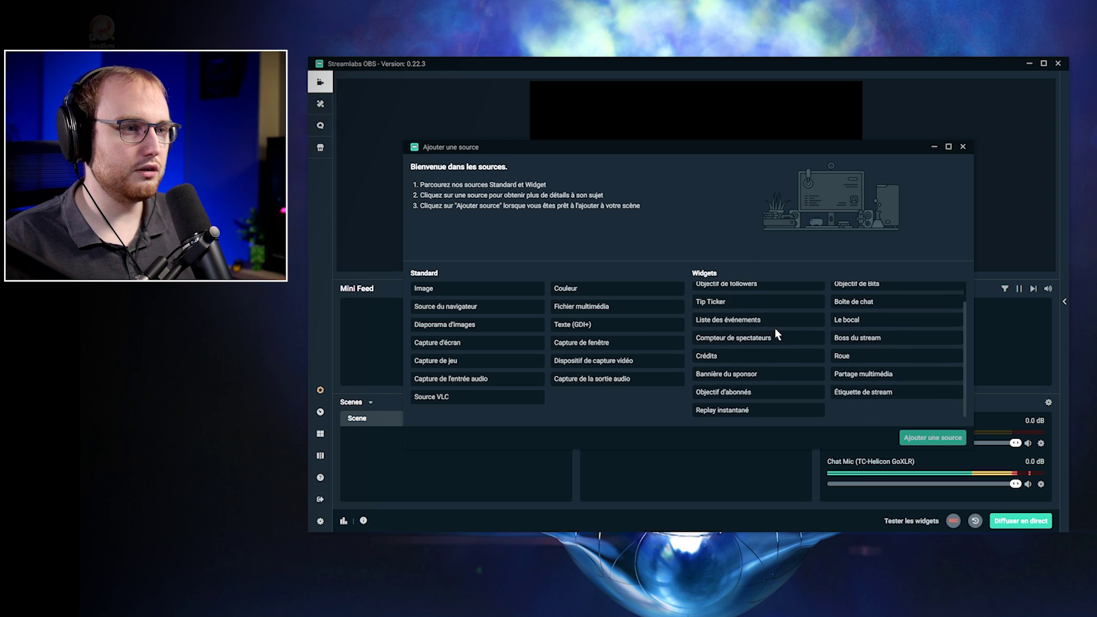
pyautogui.scroll(1, 775, 332)
pyautogui.scroll(-1, 775, 334)
pyautogui.scroll(1, 776, 334)
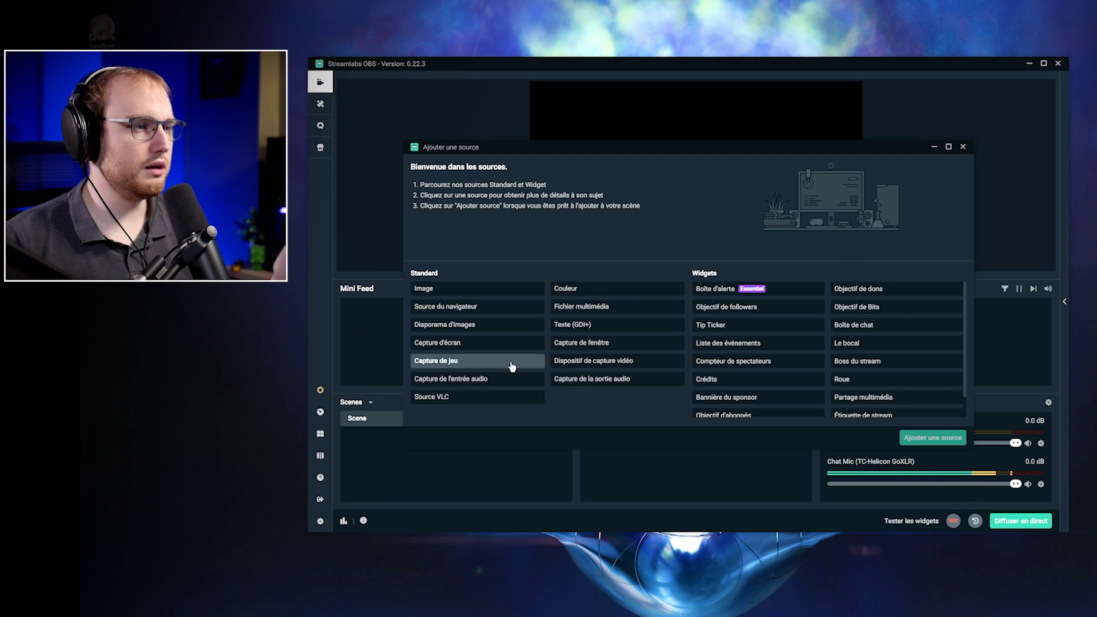
pyautogui.click(482, 361)
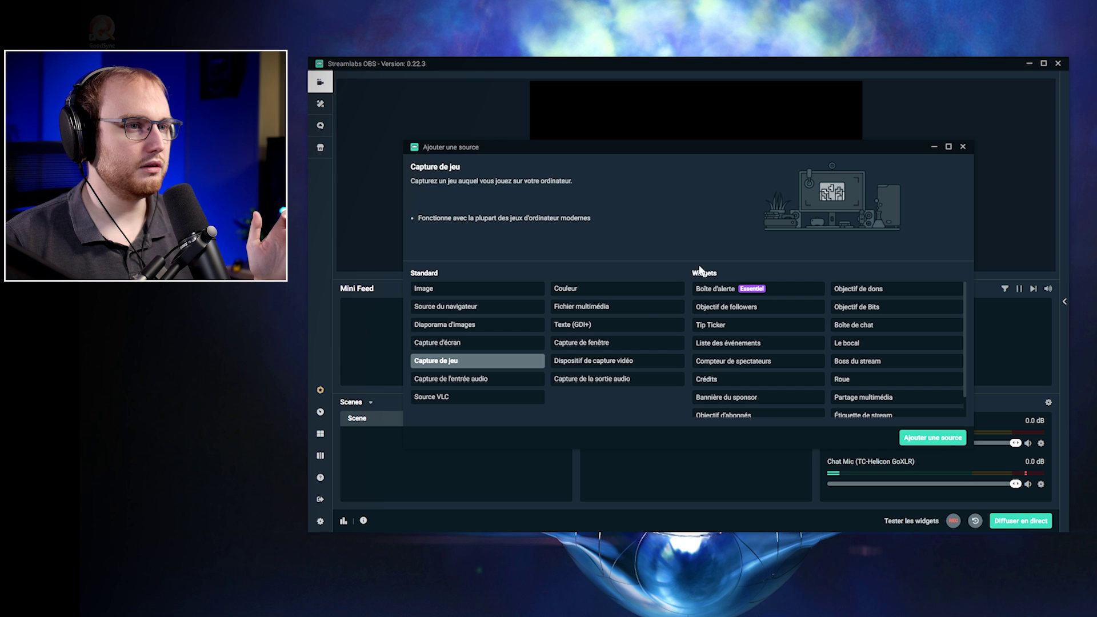
pyautogui.click(932, 437)
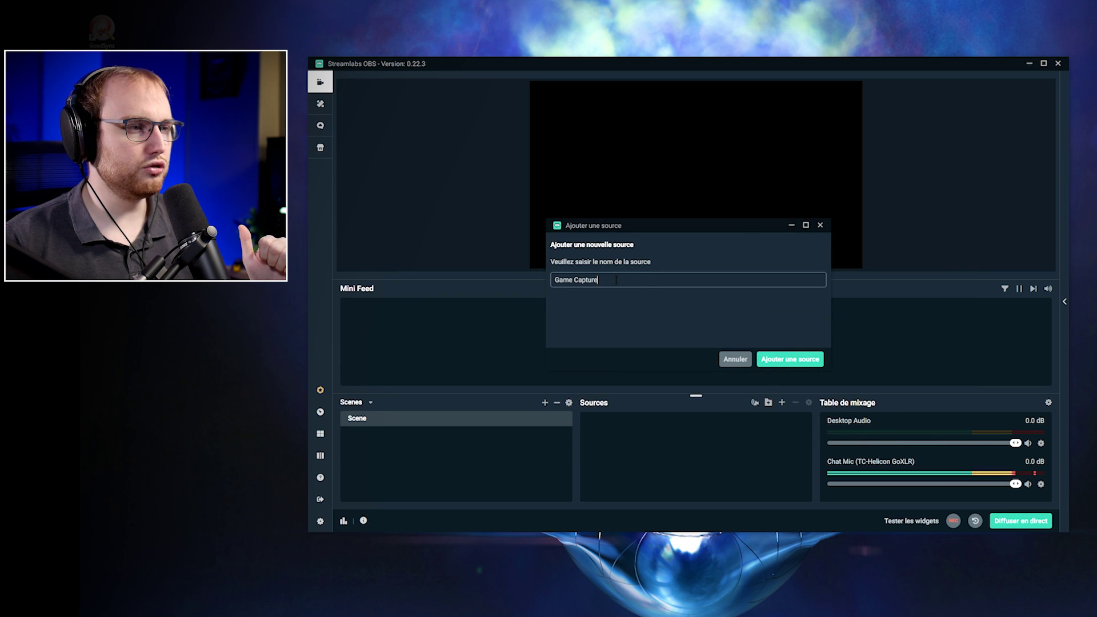
pyautogui.hotkey('ctrl', 'a')
pyautogui.write('M')
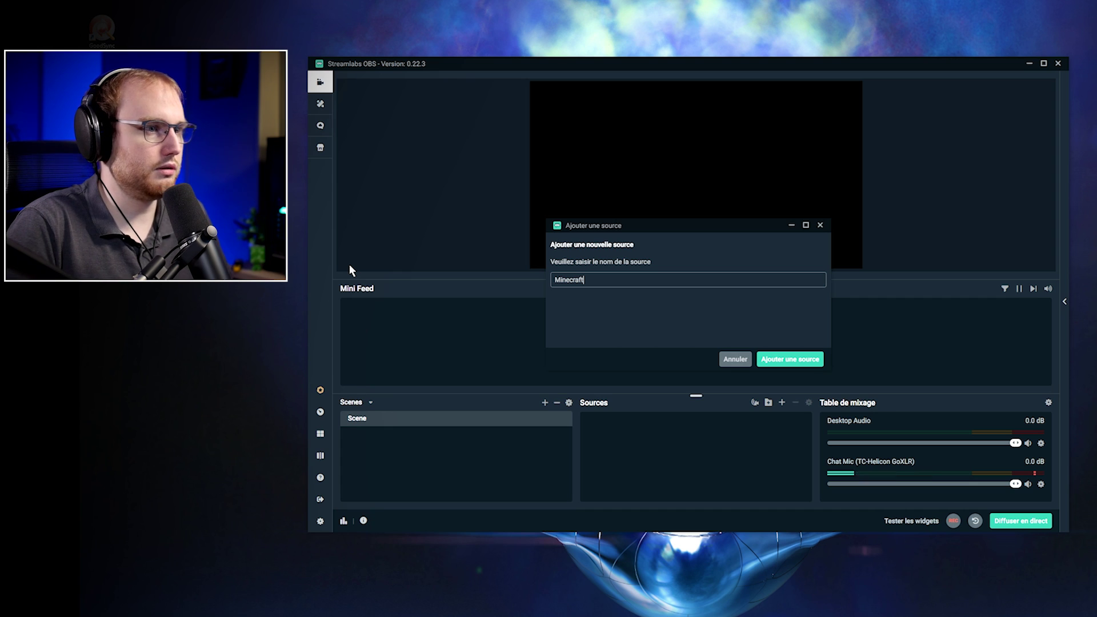
pyautogui.write('inecraft')
pyautogui.press('Return')
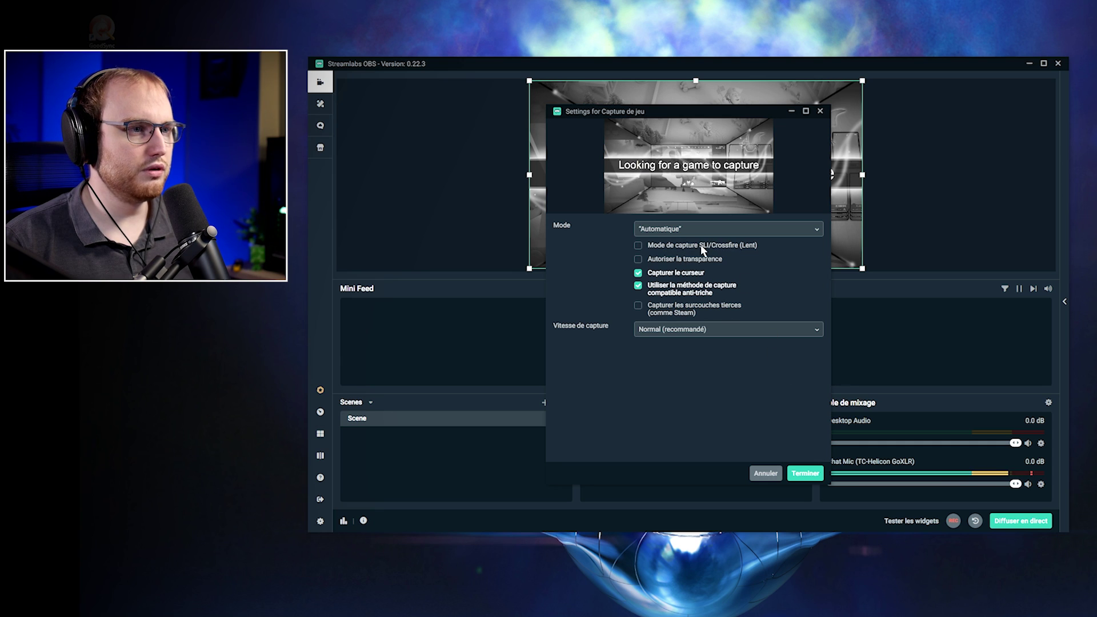
pyautogui.click(638, 273)
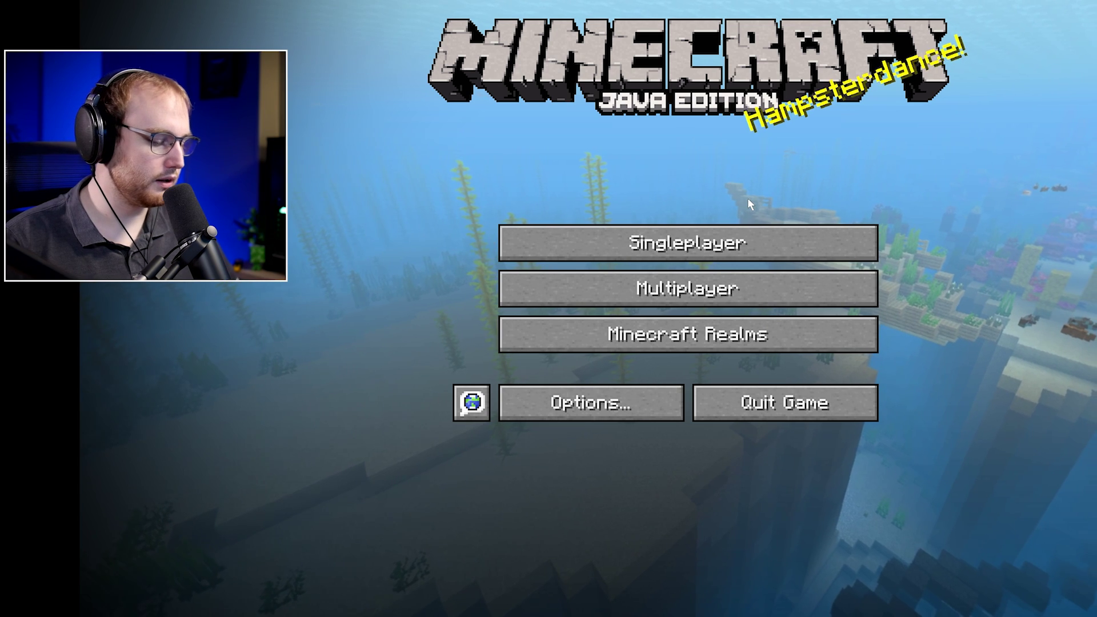
# Switch Minecraft to windowed mode, place it beside the capture settings and vary the window's height to test the capture.
pyautogui.press('F11')
pyautogui.moveTo(710, 178); pyautogui.dragTo(430, 171)
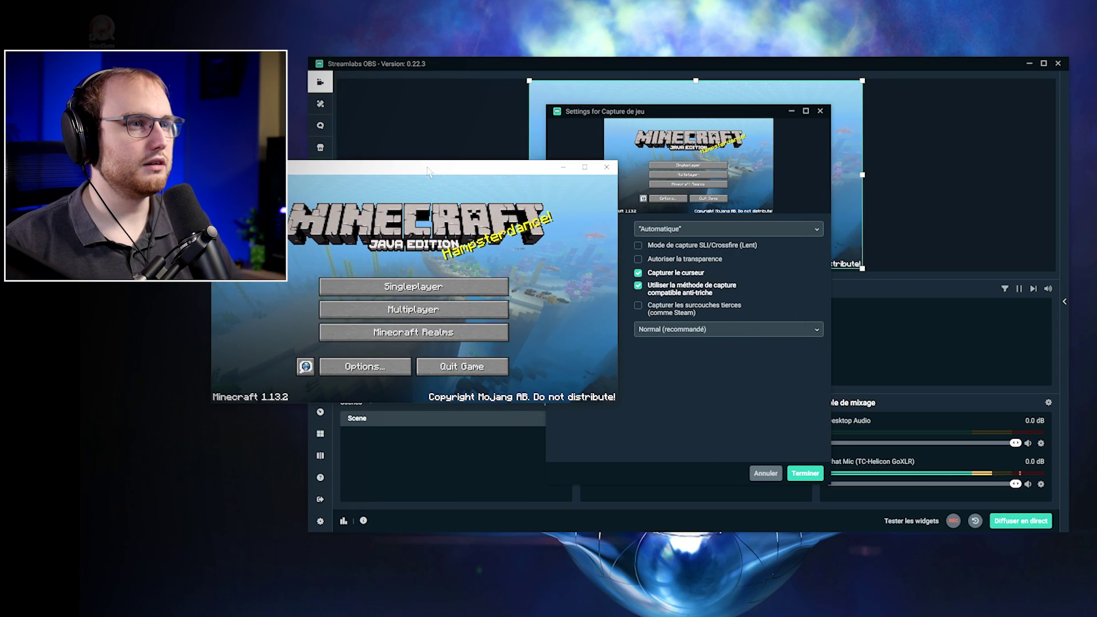
pyautogui.moveTo(674, 111); pyautogui.dragTo(822, 116)
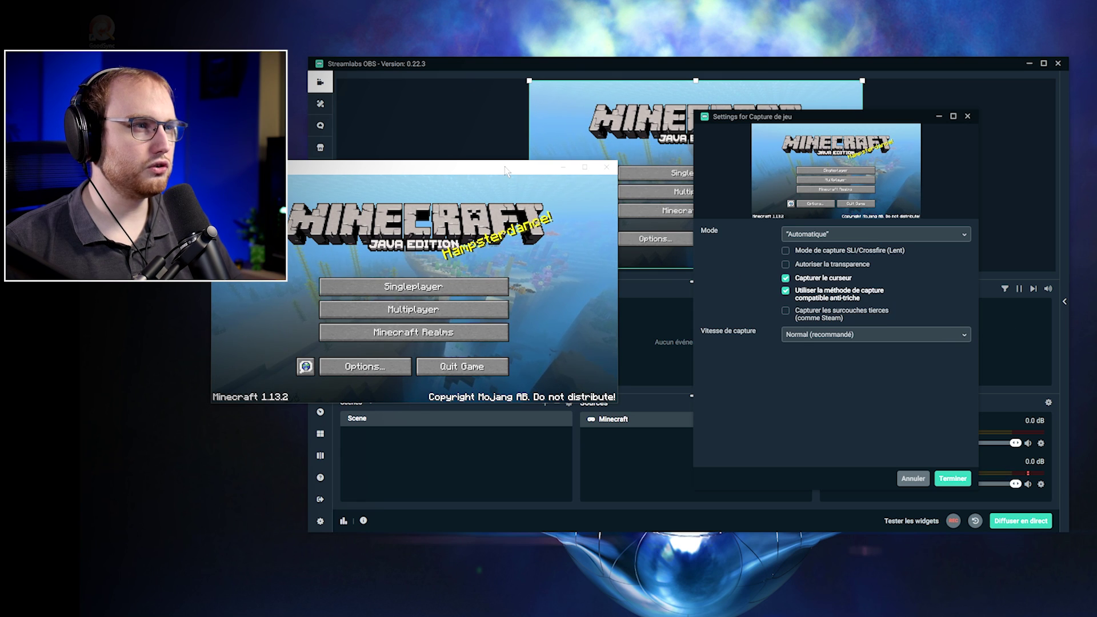
pyautogui.moveTo(505, 170); pyautogui.dragTo(538, 272)
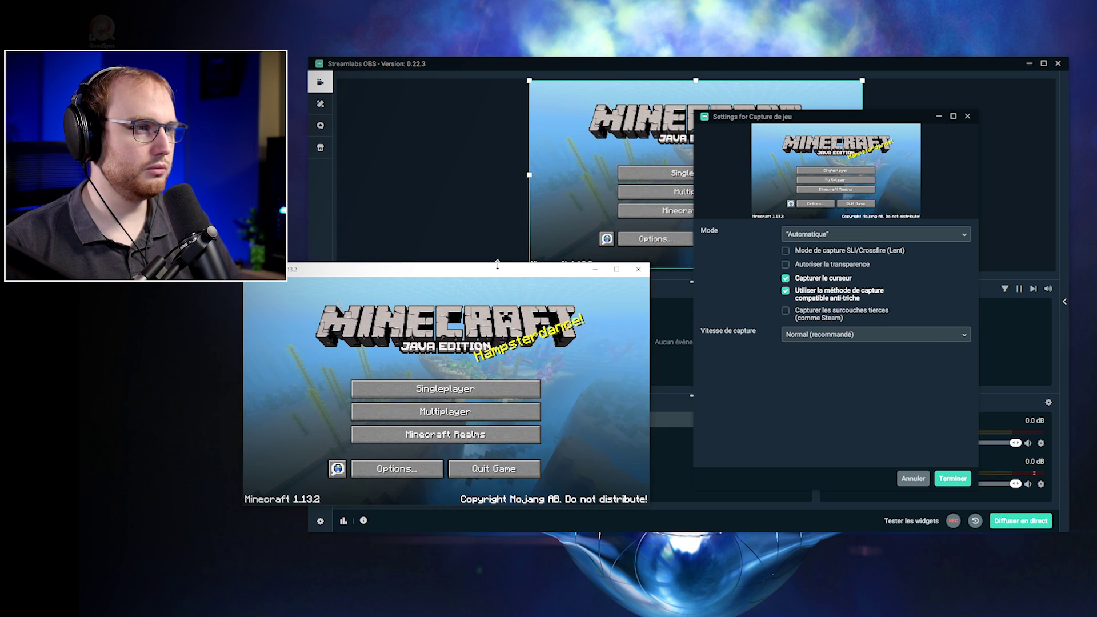
pyautogui.moveTo(497, 264); pyautogui.dragTo(497, 47)
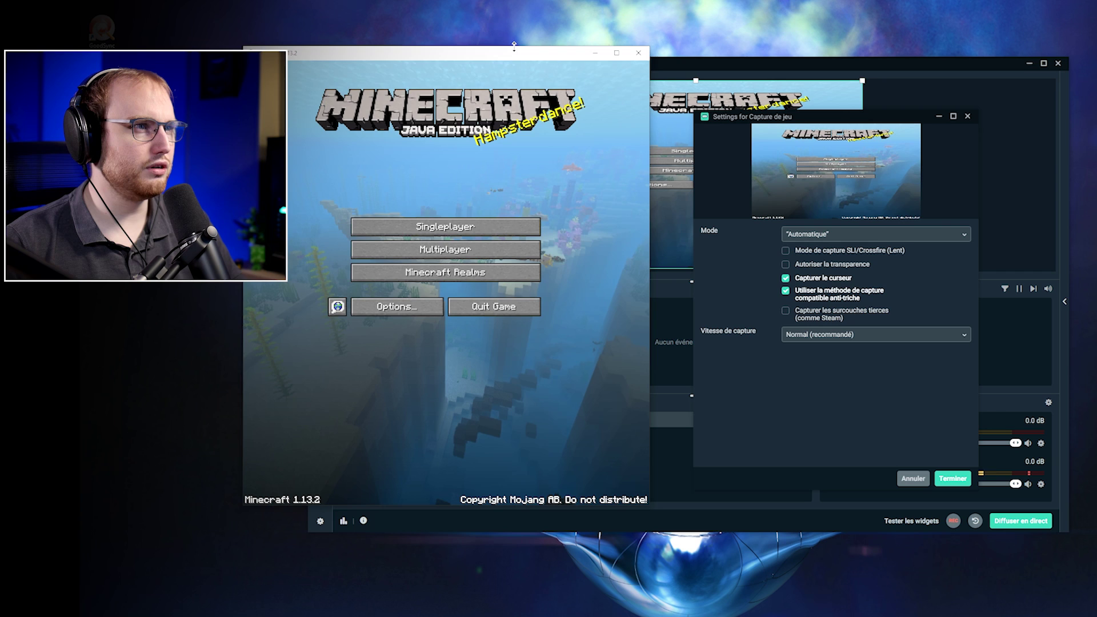
pyautogui.moveTo(514, 45); pyautogui.dragTo(516, 380)
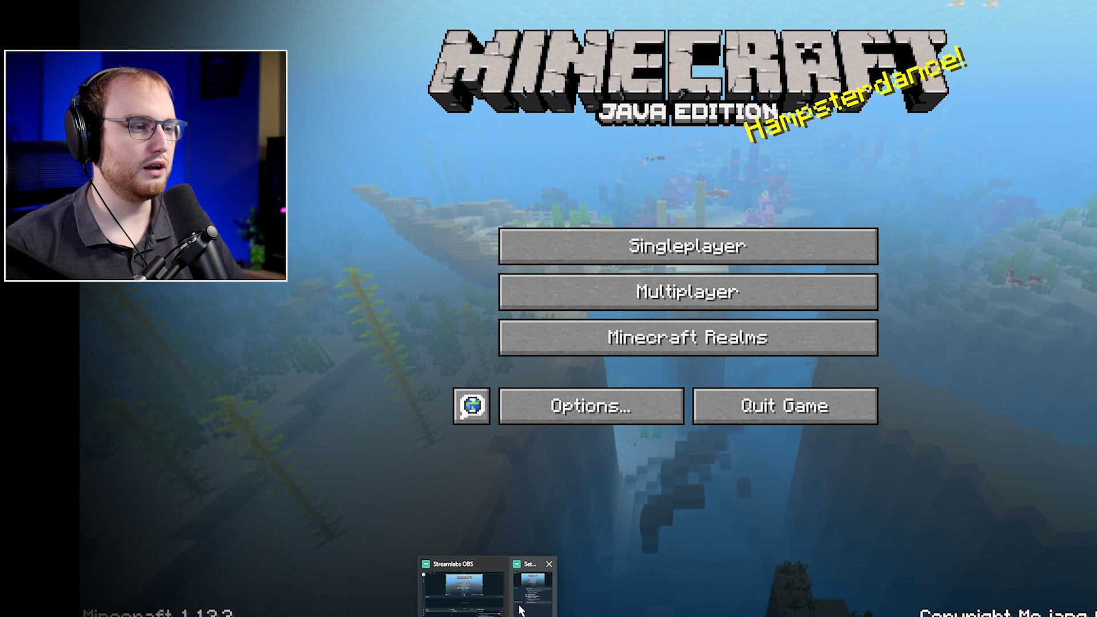
# Return to Streamlabs OBS and add the CPU, FPS, dropped frames and bitrate statistics to the footer.
pyautogui.click(520, 611)
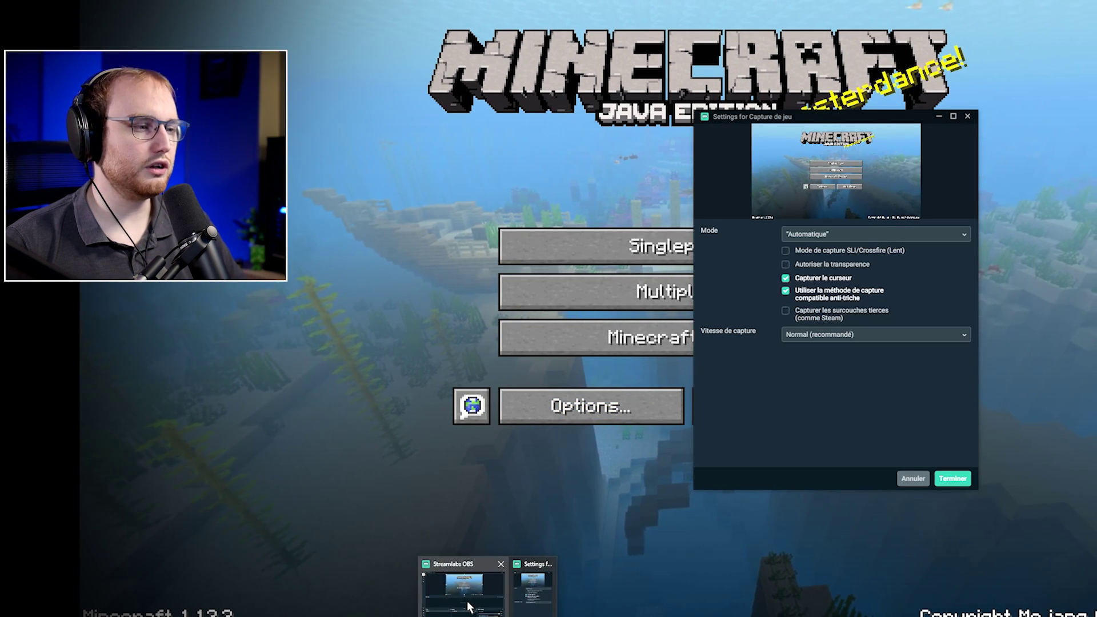
pyautogui.click(467, 606)
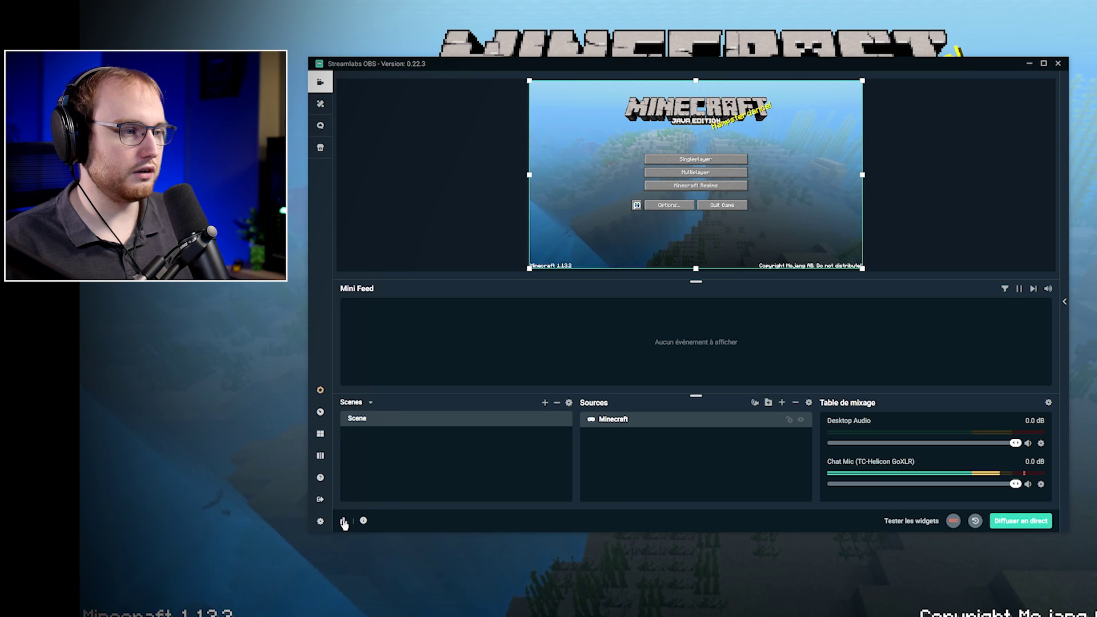
pyautogui.click(344, 521)
pyautogui.click(558, 296)
pyautogui.click(623, 289)
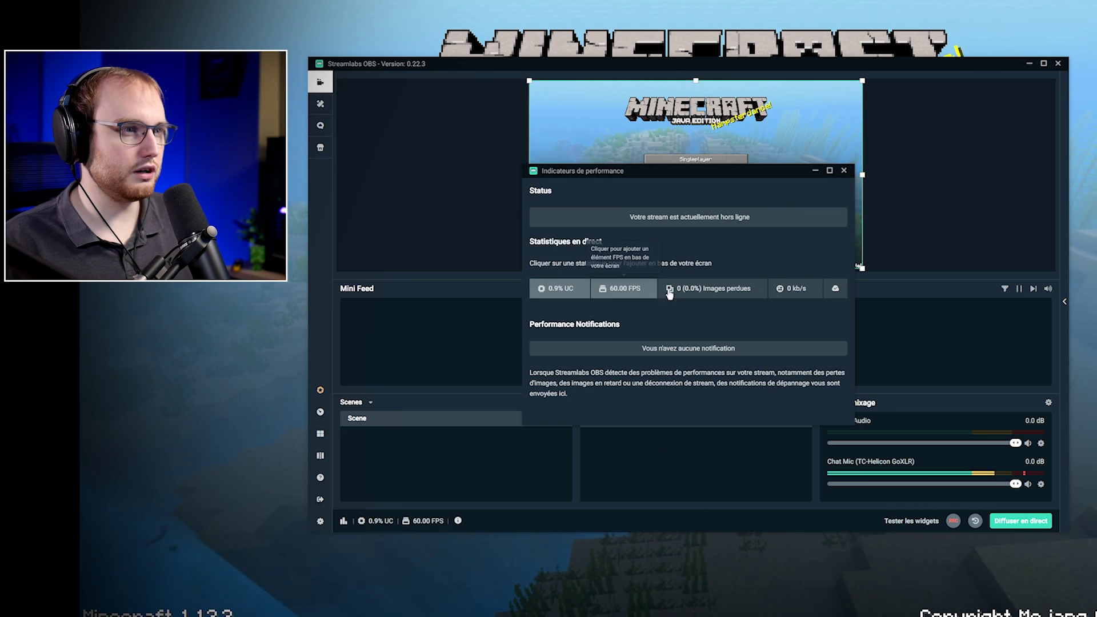
pyautogui.click(672, 289)
pyautogui.click(796, 289)
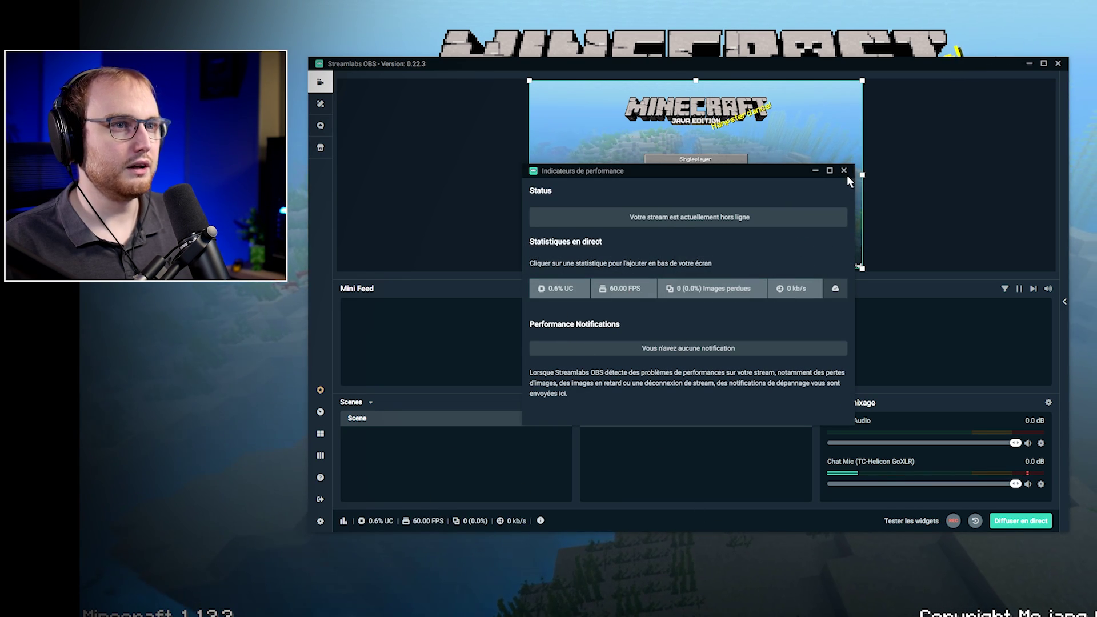
pyautogui.click(844, 171)
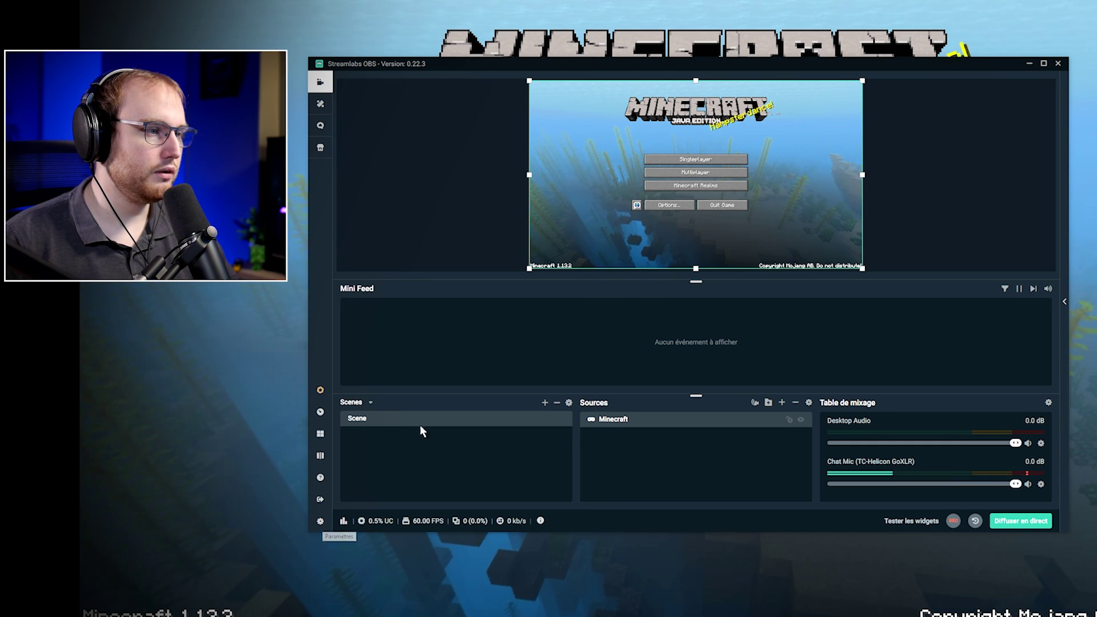
# Import the overlay files Modern-Animated.overlay and Modern-Static.overlay as scene collections.
pyautogui.click(320, 522)
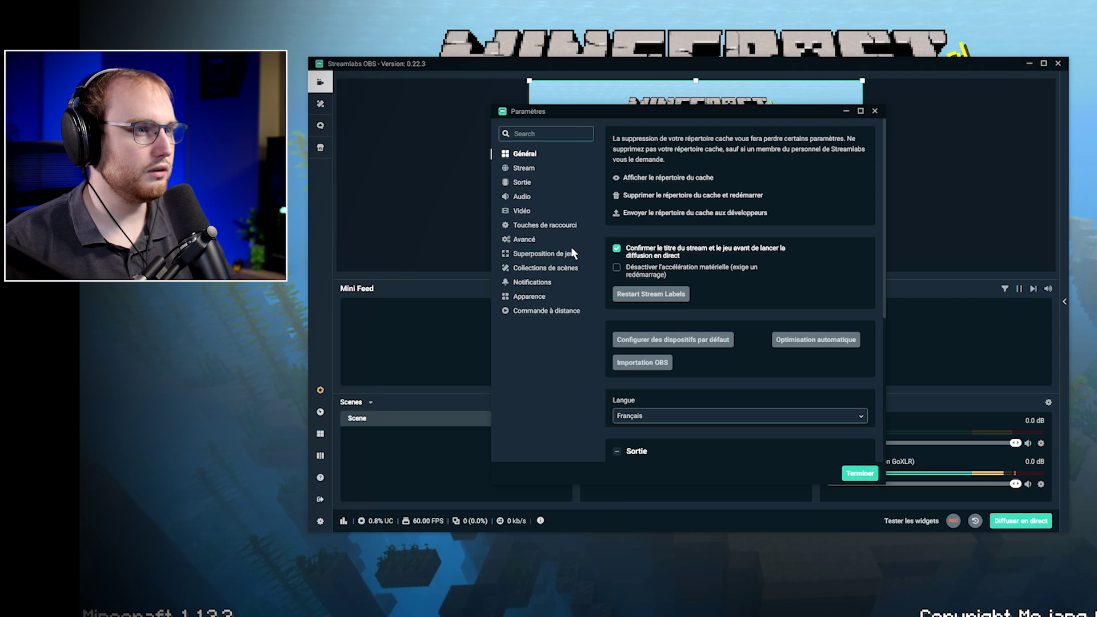
pyautogui.click(543, 268)
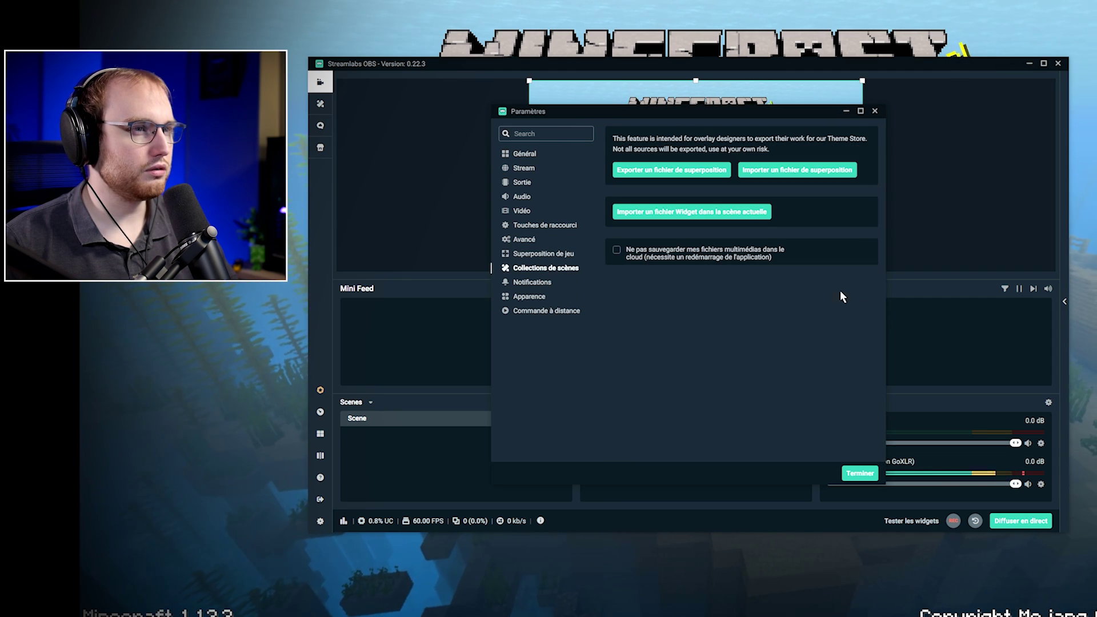
pyautogui.click(797, 170)
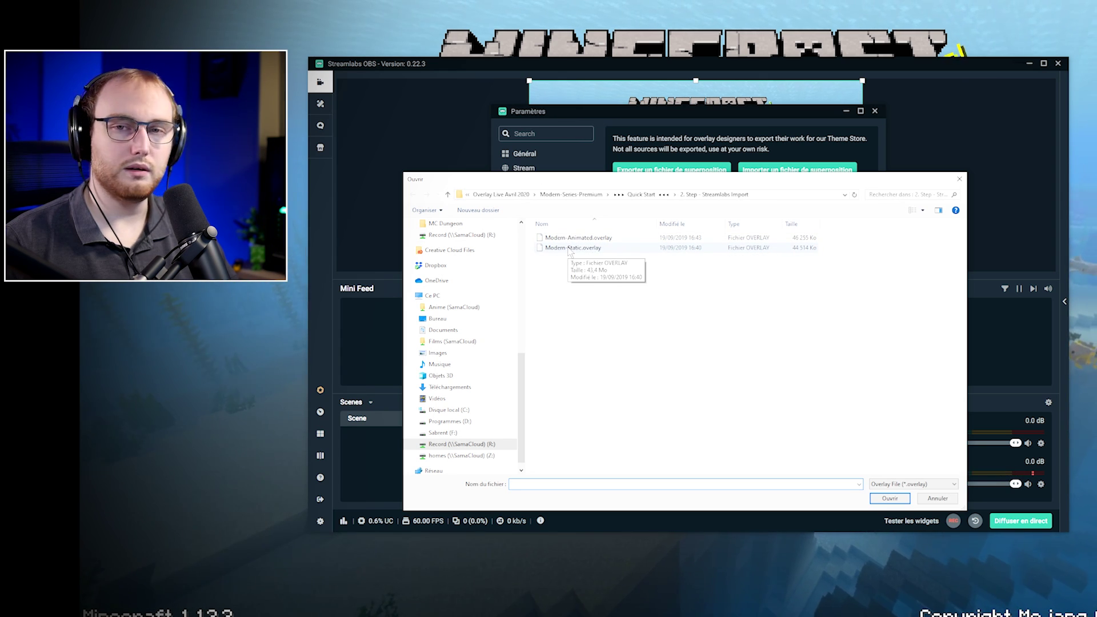
pyautogui.click(570, 249)
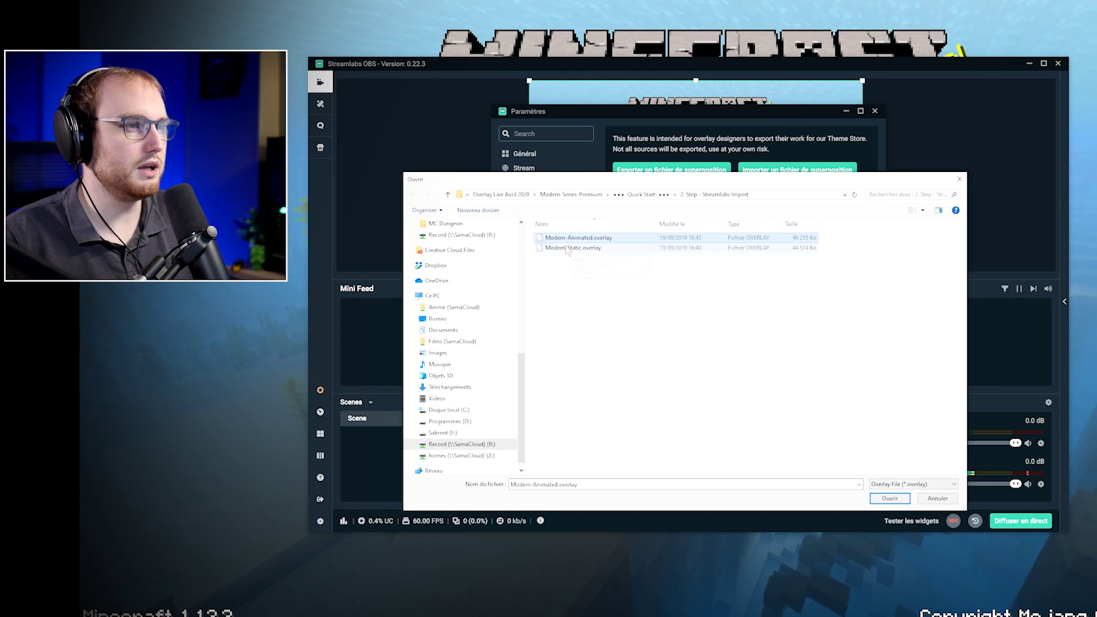
pyautogui.click(880, 500)
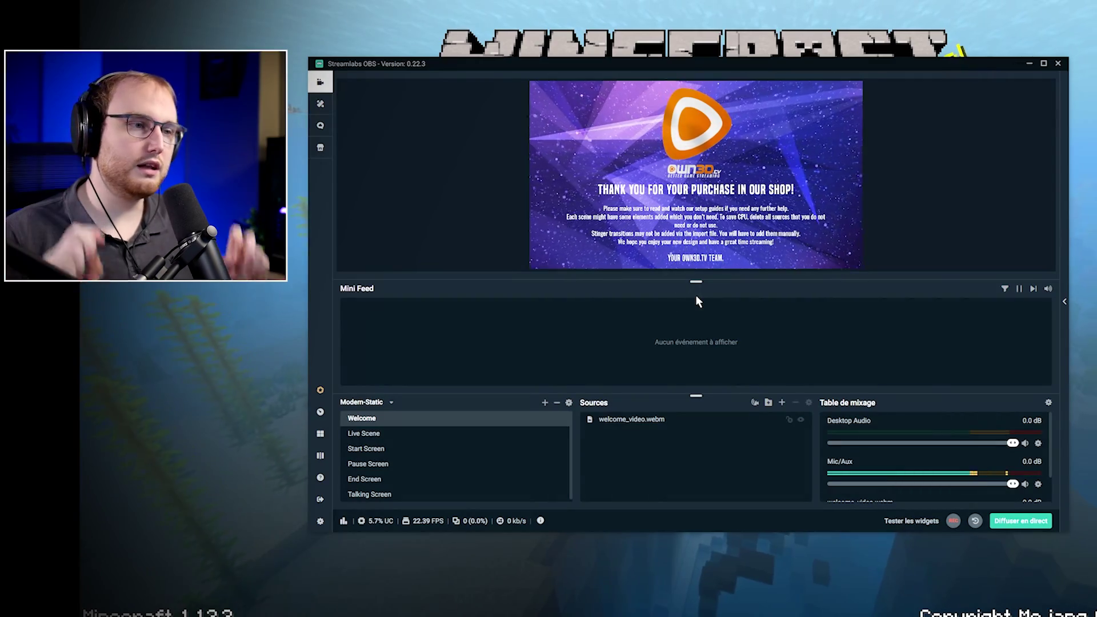
# Switch to the original Scenes collection to check it, and load the Modern-Animated scene collection.
pyautogui.click(390, 402)
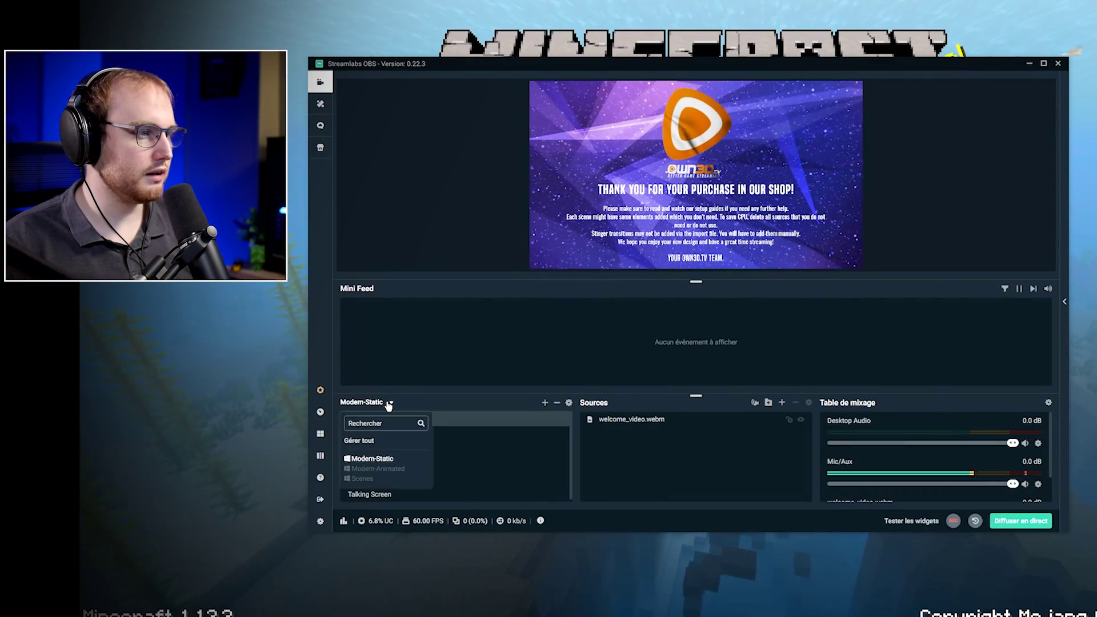
pyautogui.click(362, 480)
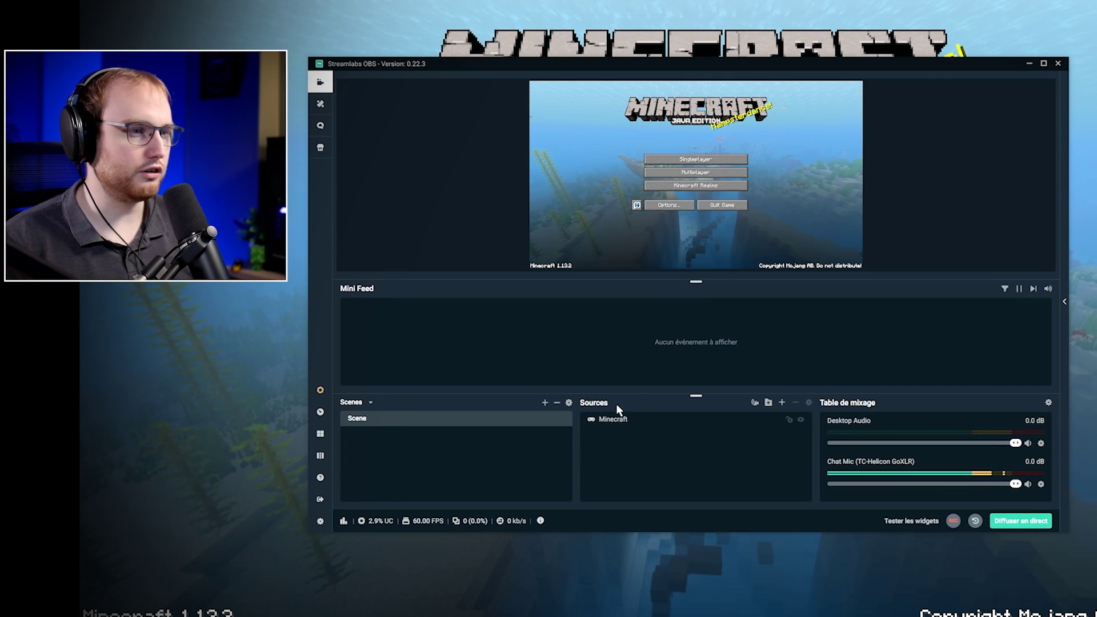
pyautogui.click(362, 403)
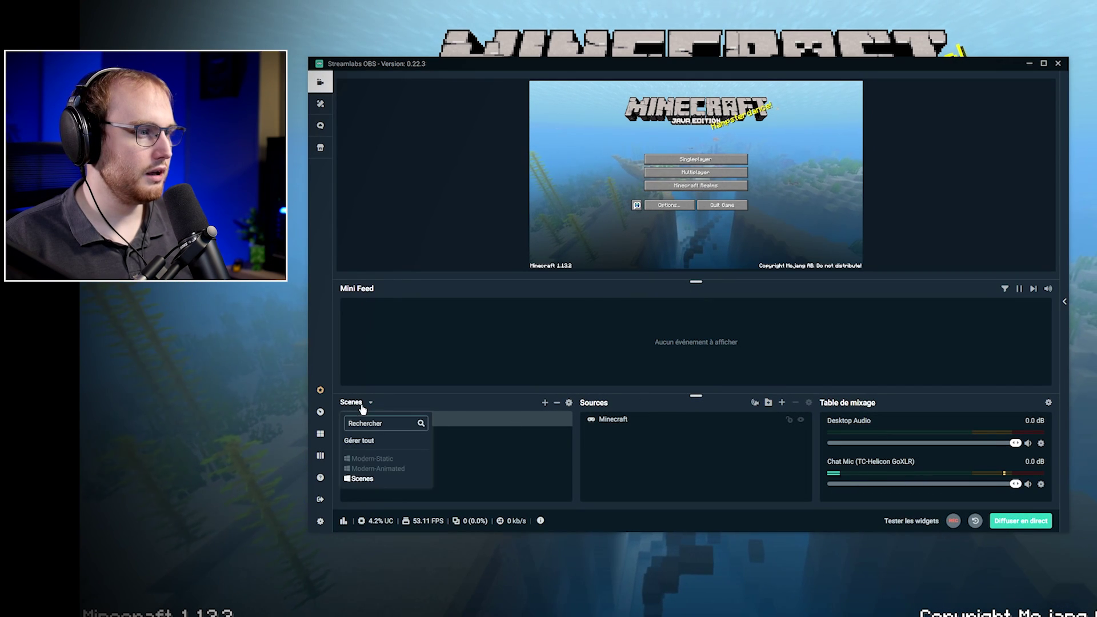
pyautogui.click(373, 470)
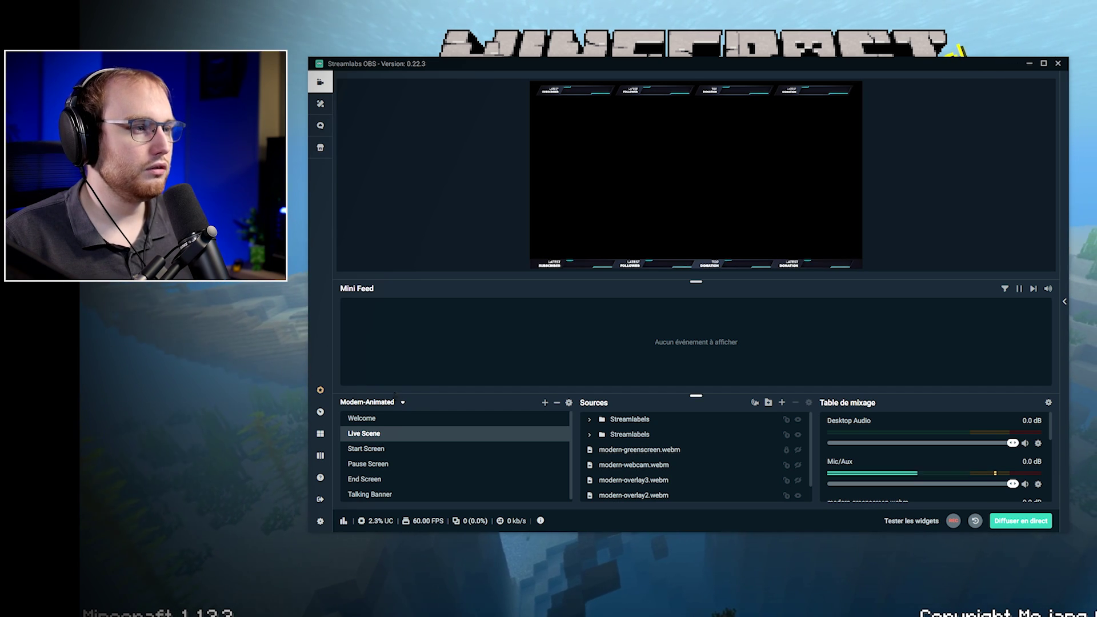
# In the Live Scene, show the modern-webcam.webm and modern-greenscreen.webm sources and inspect the greenscreen source's settings without changing them.
pyautogui.click(380, 421)
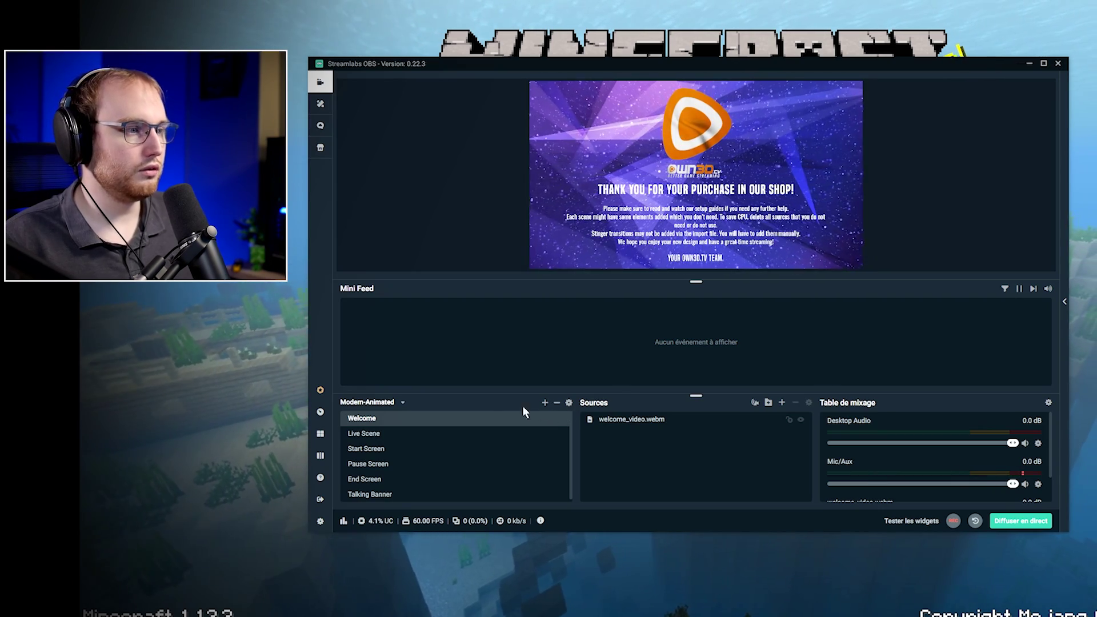
pyautogui.click(365, 435)
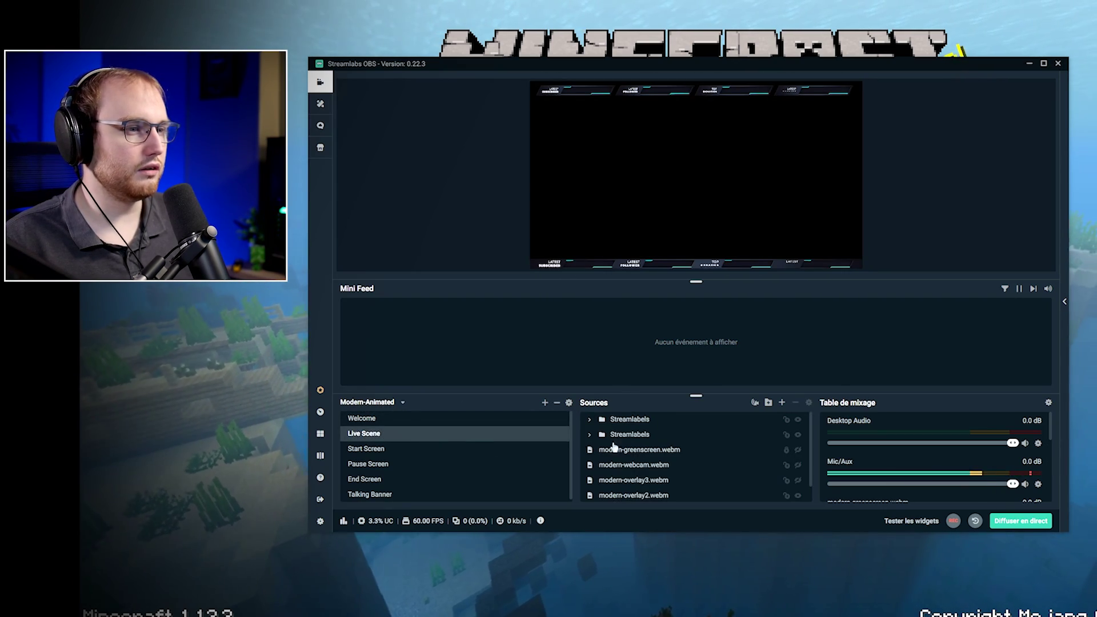
pyautogui.click(798, 465)
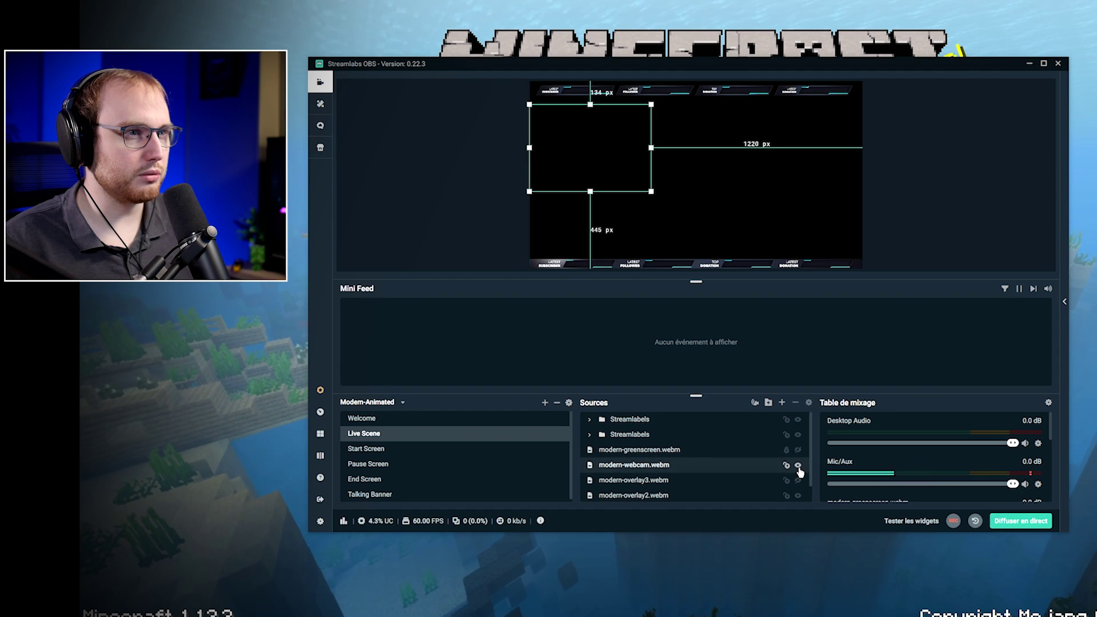
pyautogui.click(798, 450)
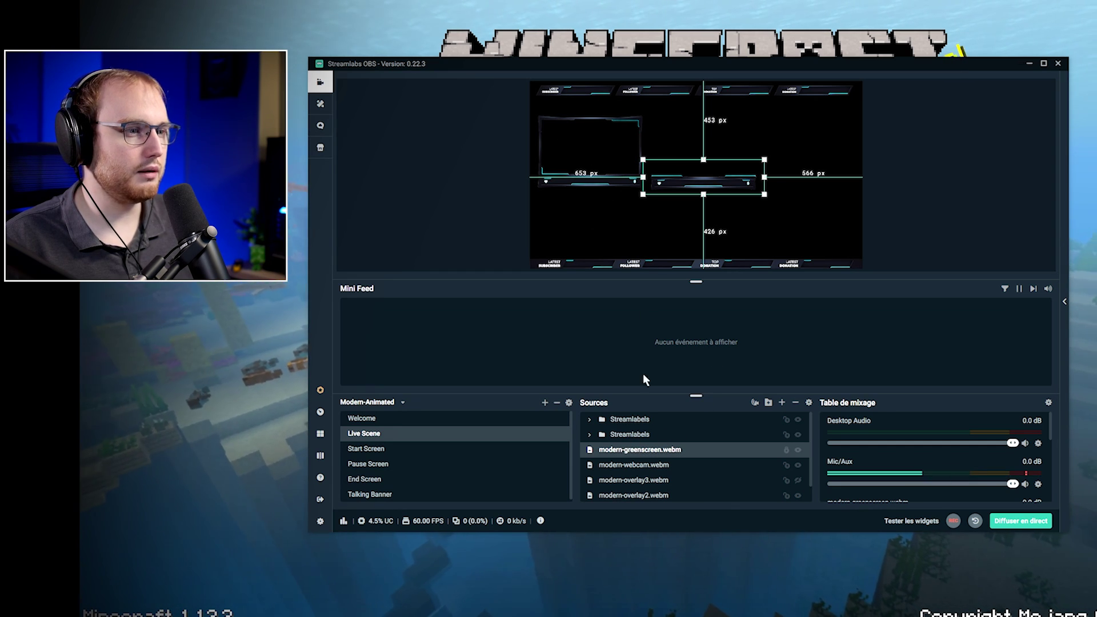
pyautogui.doubleClick(616, 451)
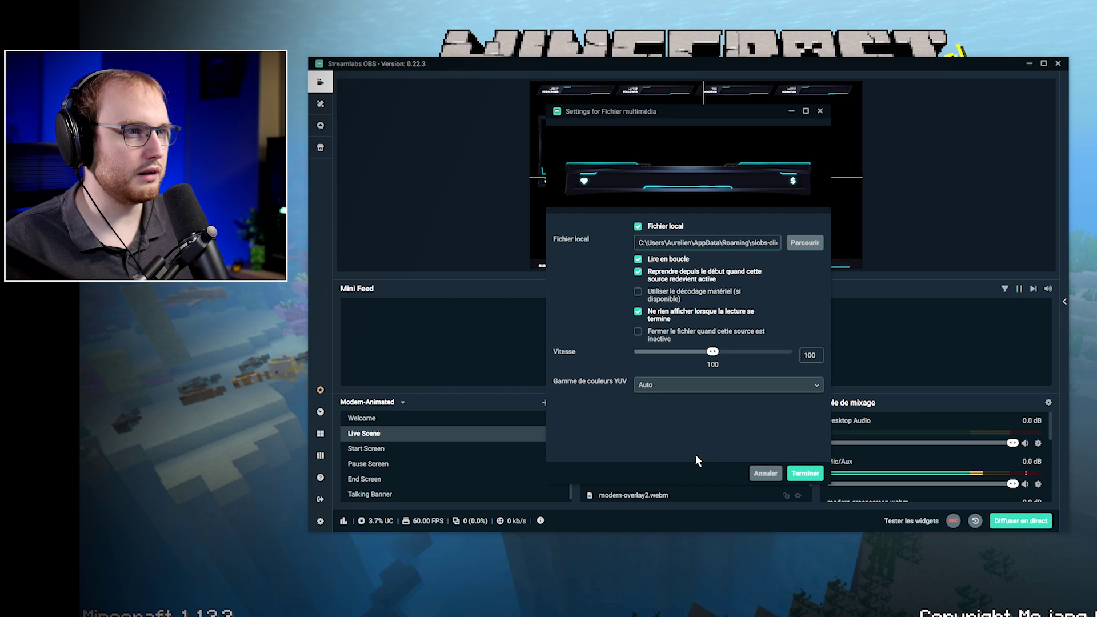
pyautogui.click(766, 473)
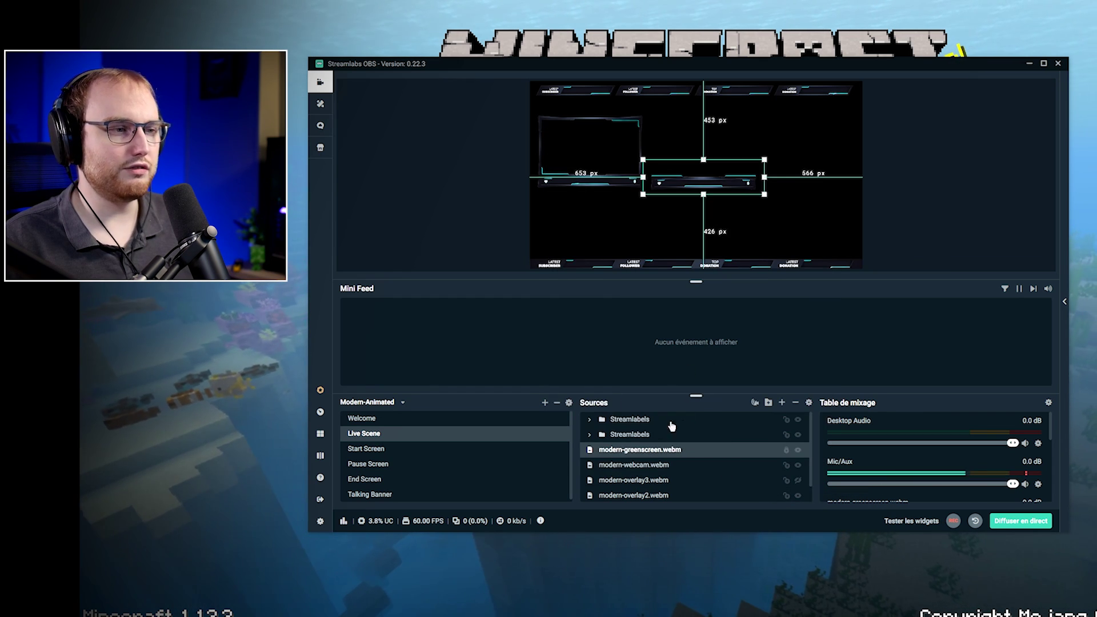